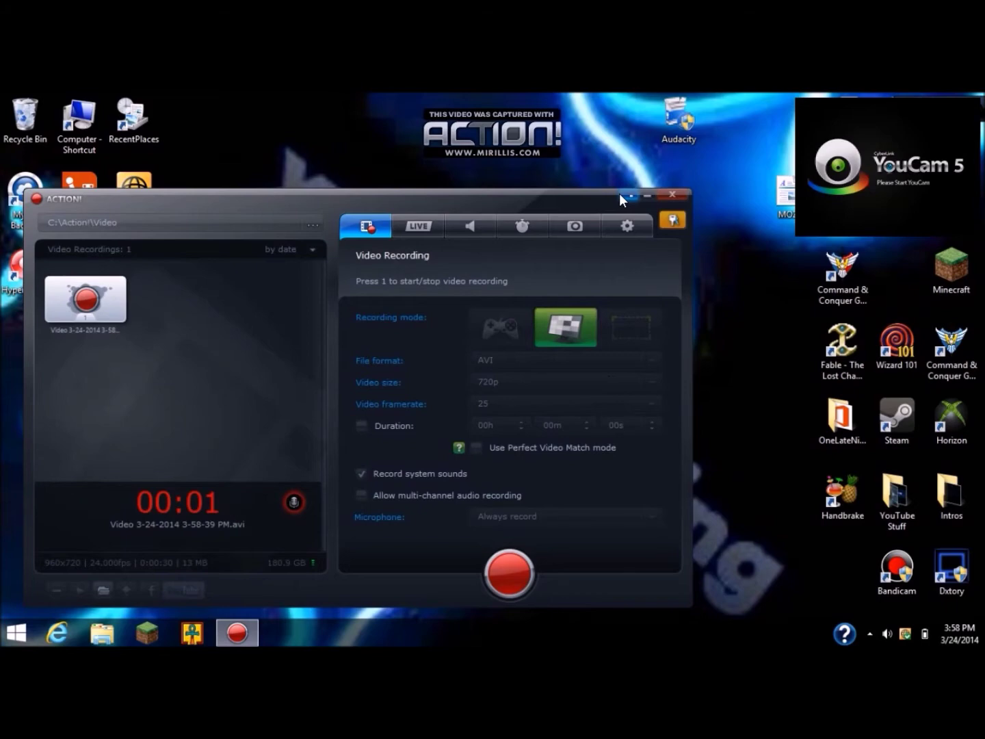
- Minimize the Action! recorder window and rearrange items on the desktop
{"action": "left_click", "coordinate": [620, 195]}
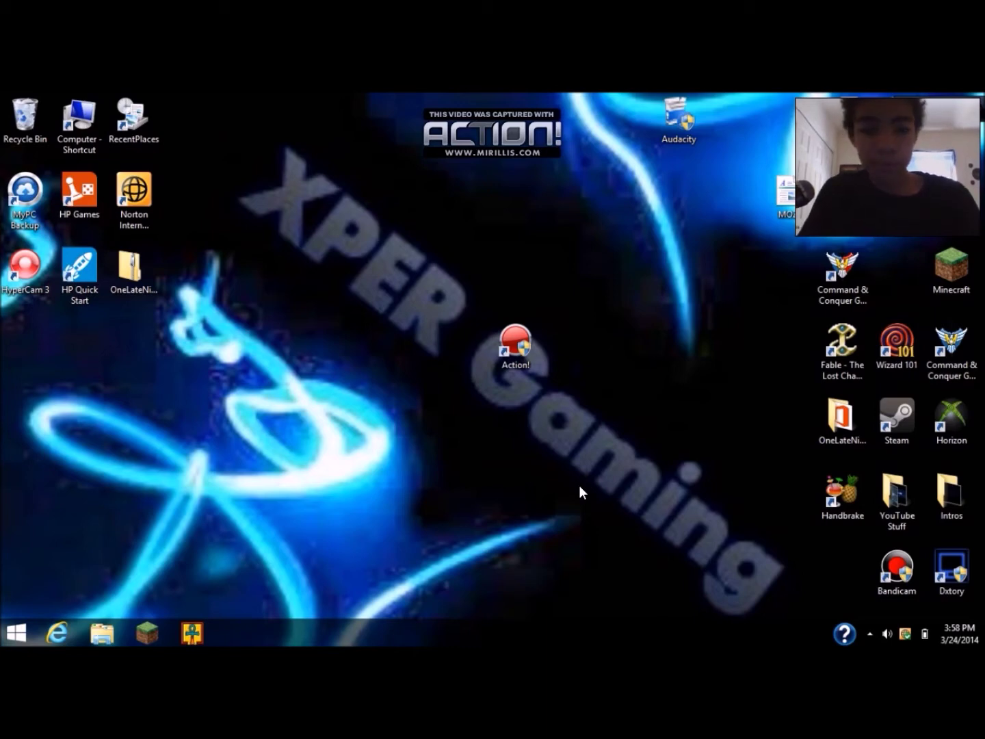
{"action": "left_click_drag", "start_coordinate": [164, 458], "coordinate": [483, 225]}
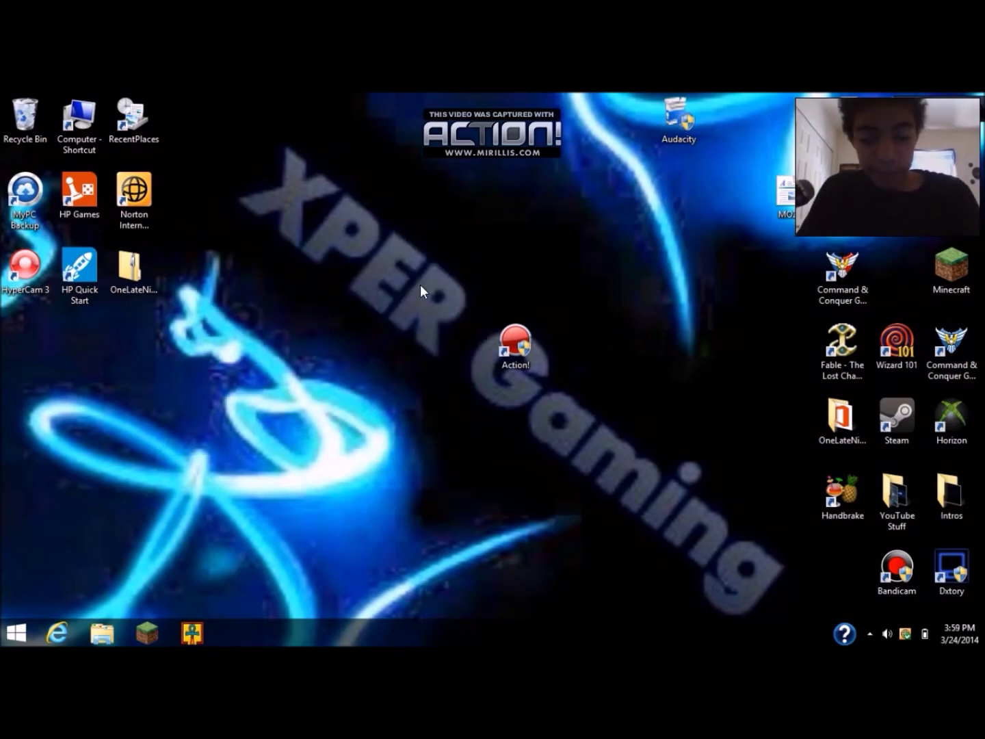
{"action": "left_click_drag", "start_coordinate": [193, 464], "coordinate": [399, 205]}
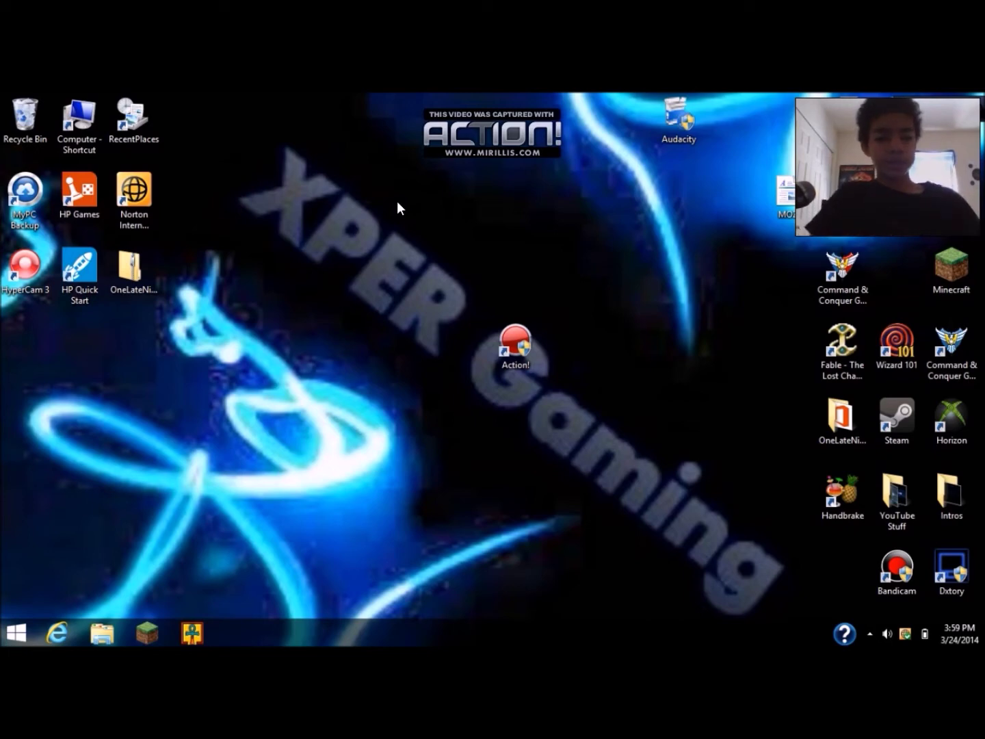
{"action": "left_click_drag", "start_coordinate": [429, 128], "coordinate": [171, 550]}
{"action": "left_click_drag", "start_coordinate": [156, 610], "coordinate": [178, 561]}
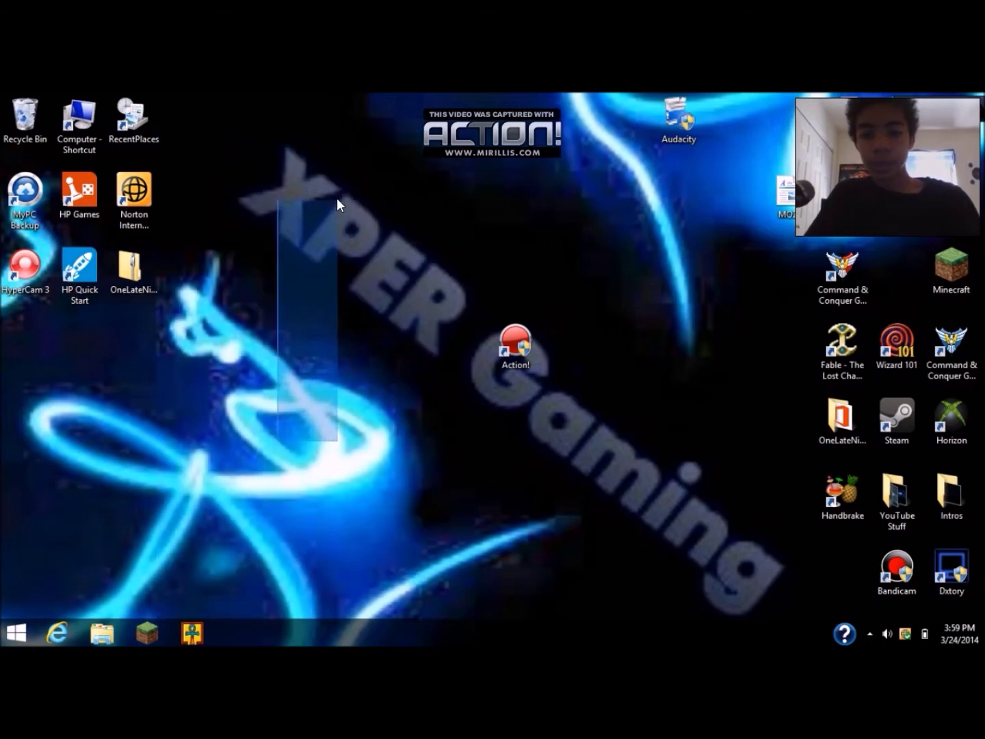
{"action": "right_click", "coordinate": [14, 96]}
{"action": "left_click", "coordinate": [44, 101]}
- Launch the Google app from the Windows Start screen and focus its search box
{"action": "key", "text": "super"}
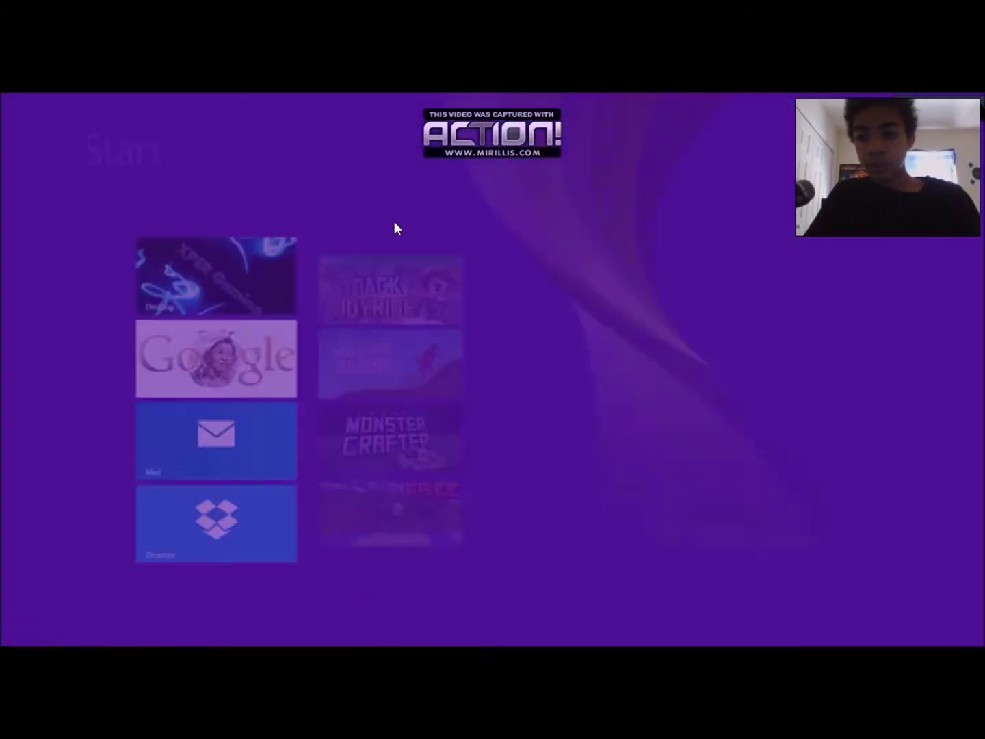
{"action": "left_click", "coordinate": [253, 359]}
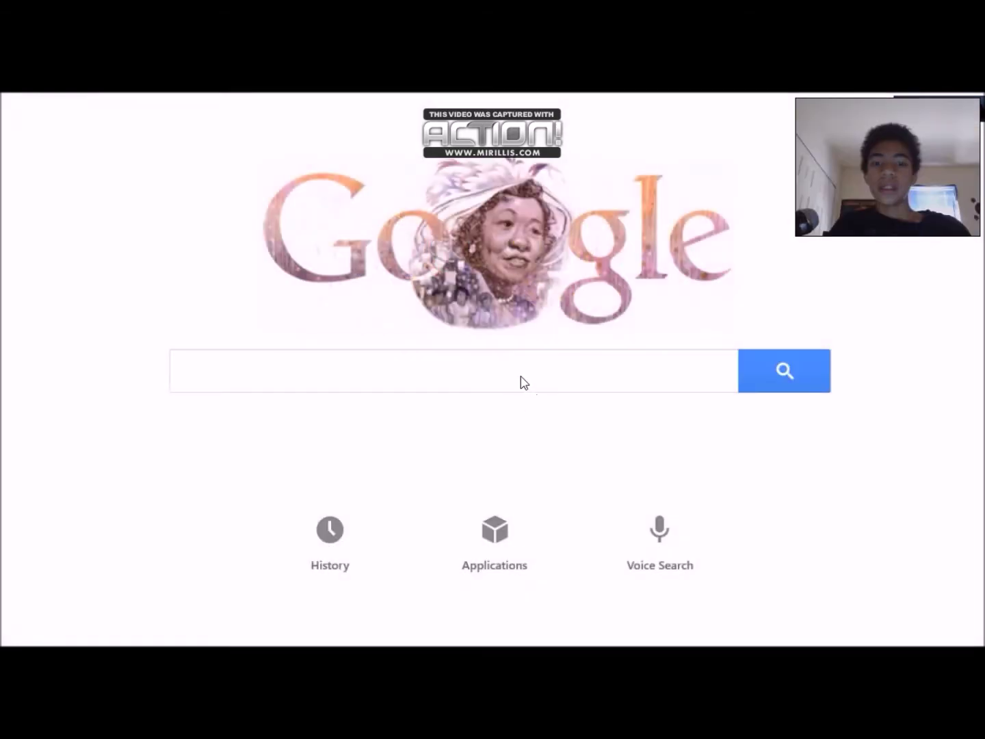
{"action": "left_click", "coordinate": [391, 377]}
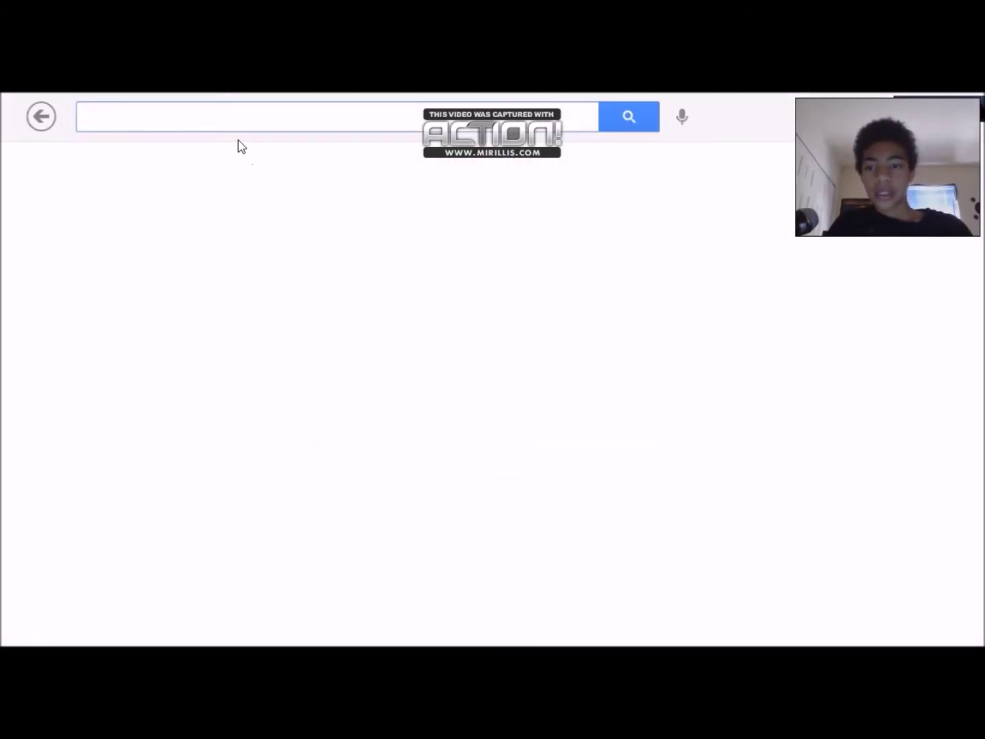
- Search for 'action recording software' and open the Mirillis Action! product page
{"action": "type", "text": "acton"}
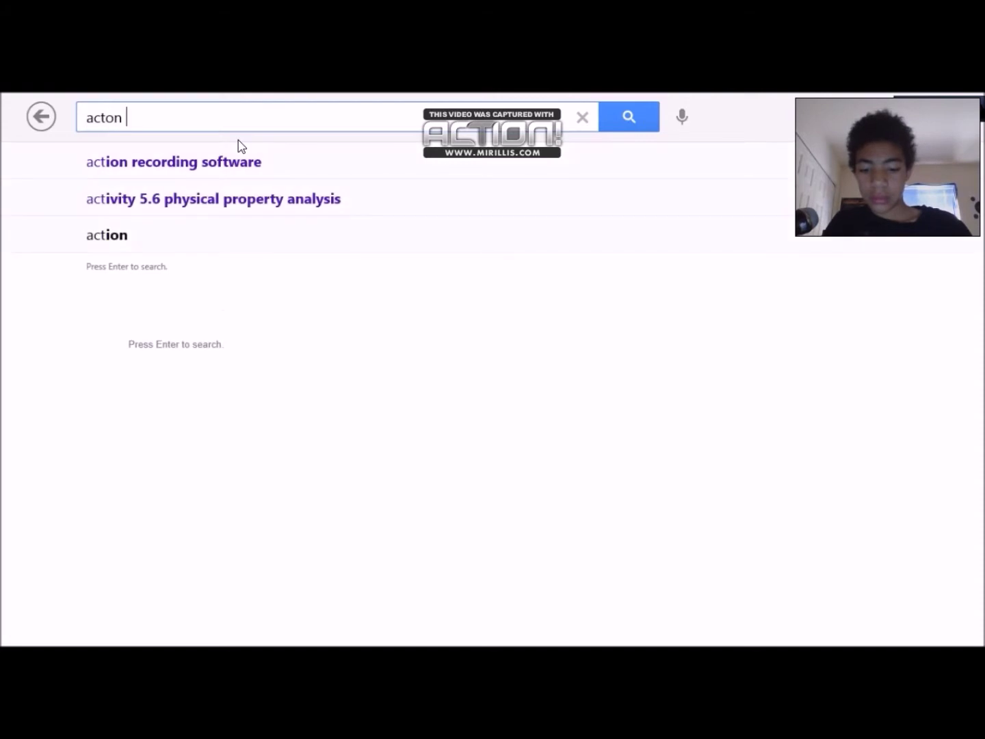
{"action": "type", "text": " rec"}
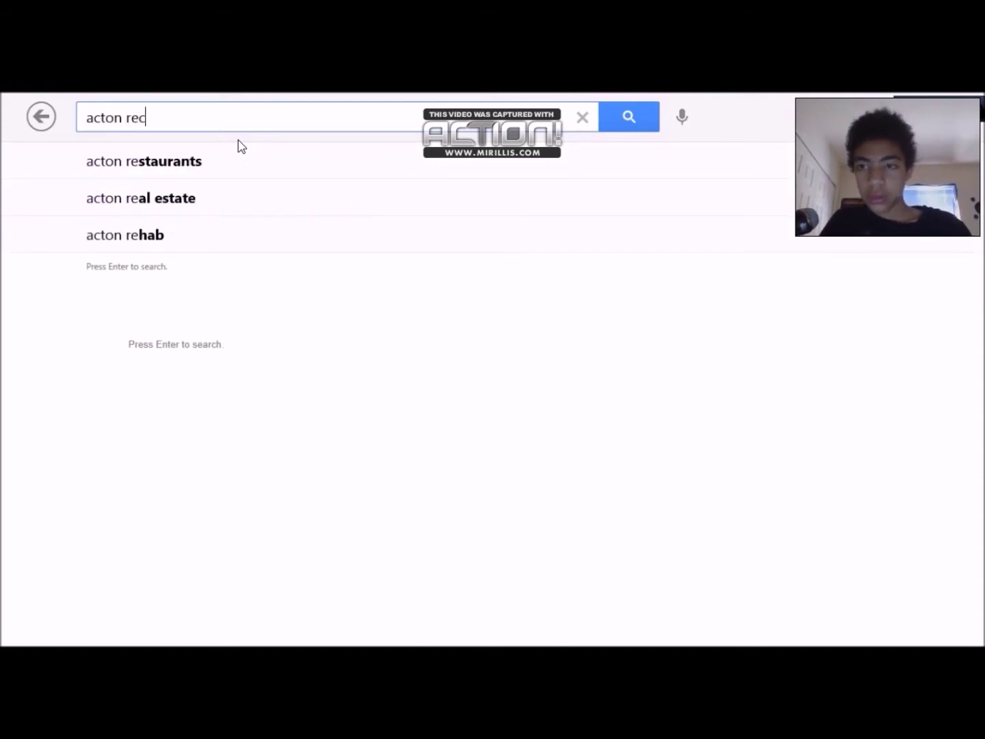
{"action": "type", "text": "on"}
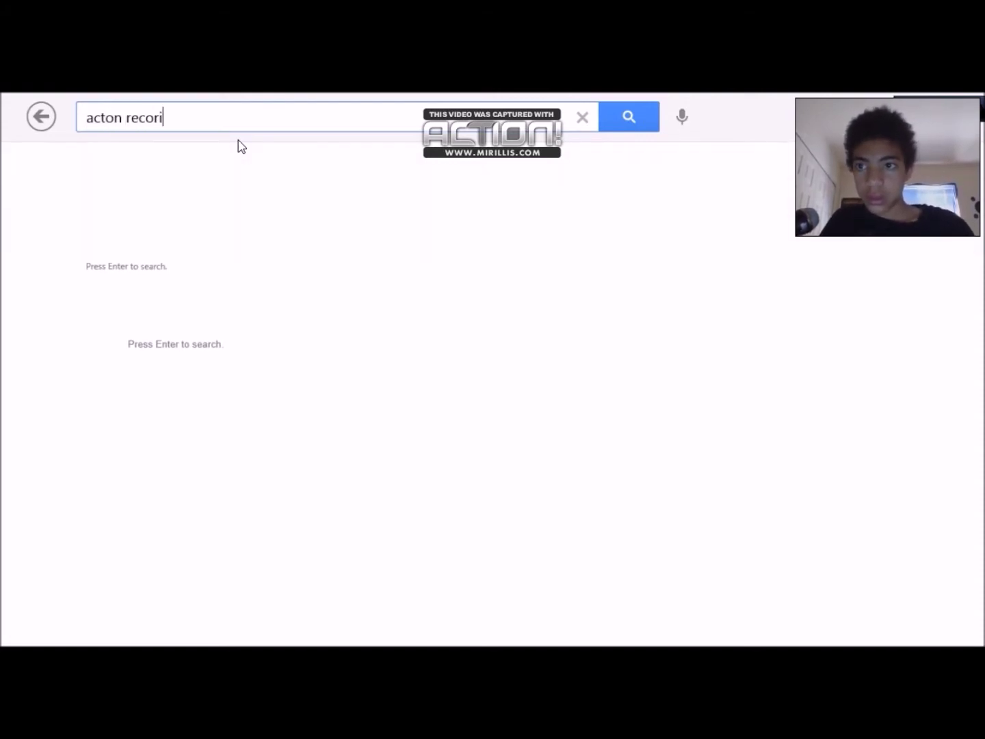
{"action": "key", "text": "BackSpace"}
{"action": "key", "text": "BackSpace"}
{"action": "key", "text": "BackSpace"}
{"action": "key", "text": "BackSpace"}
{"action": "key", "text": "BackSpace"}
{"action": "key", "text": "BackSpace"}
{"action": "key", "text": "BackSpace"}
{"action": "key", "text": "BackSpace"}
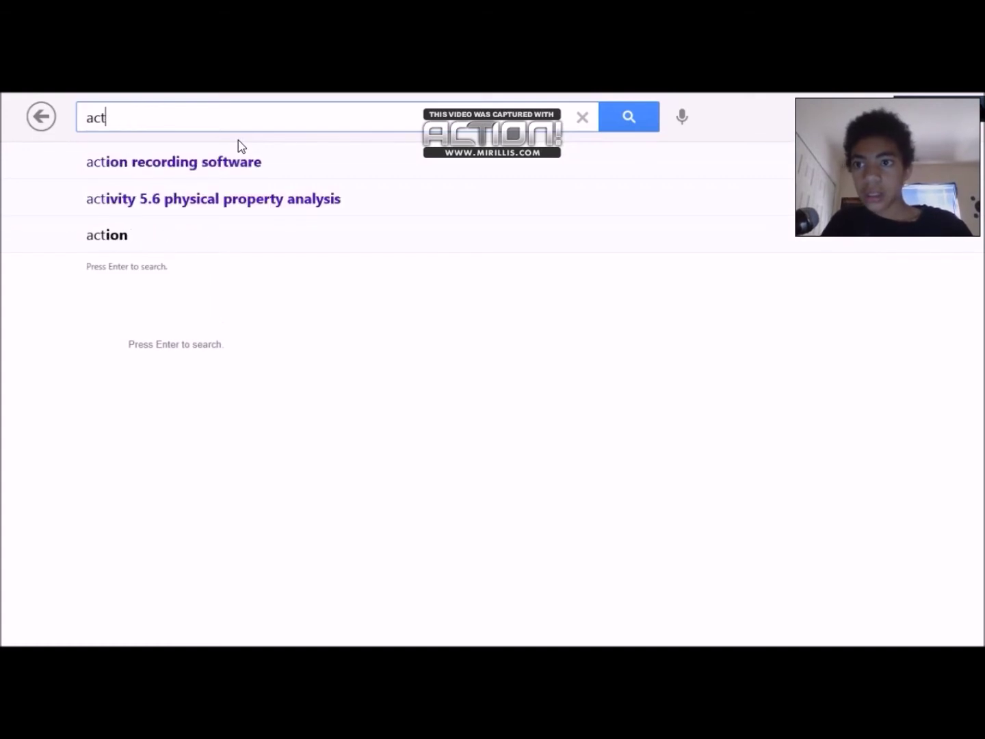
{"action": "type", "text": "ion re"}
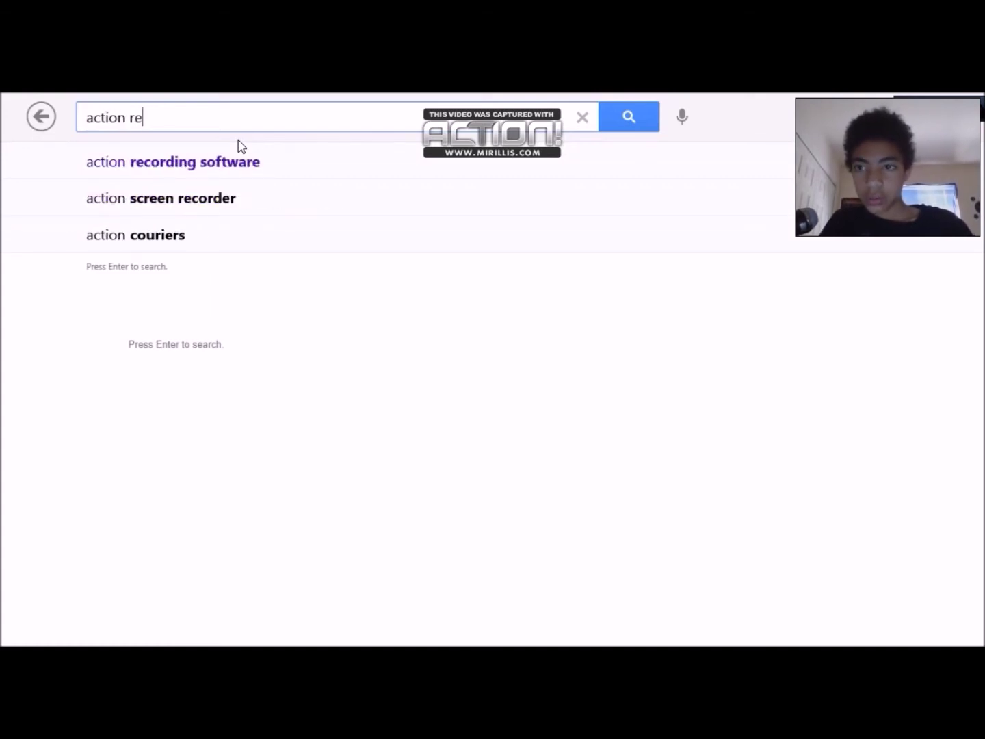
{"action": "type", "text": "co"}
{"action": "left_click", "coordinate": [286, 167]}
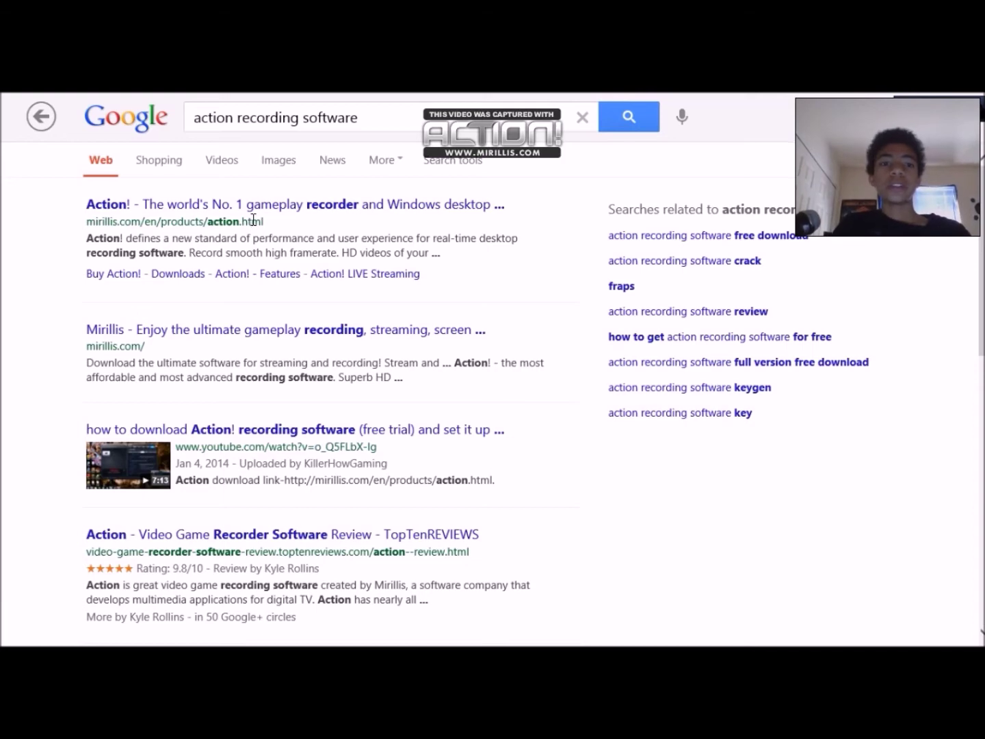
{"action": "left_click", "coordinate": [204, 207]}
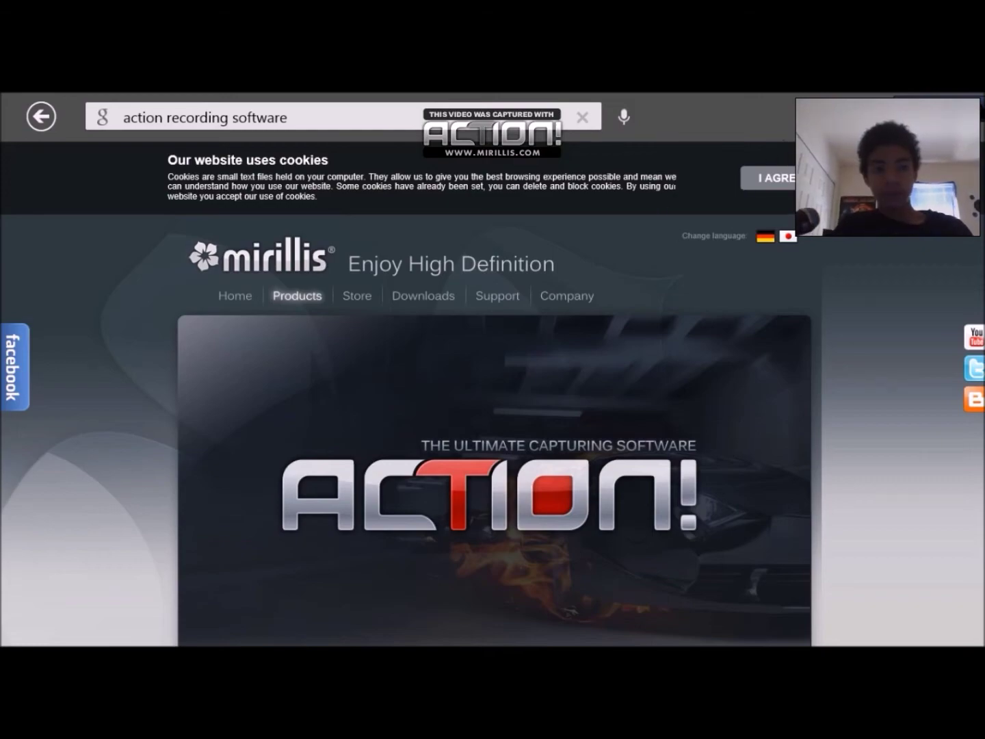
- Scroll through the Mirillis Action! product page
{"action": "scroll", "coordinate": [543, 472], "scroll_direction": "down", "scroll_amount": 8}
{"action": "scroll", "coordinate": [526, 297], "scroll_direction": "up", "scroll_amount": 8}
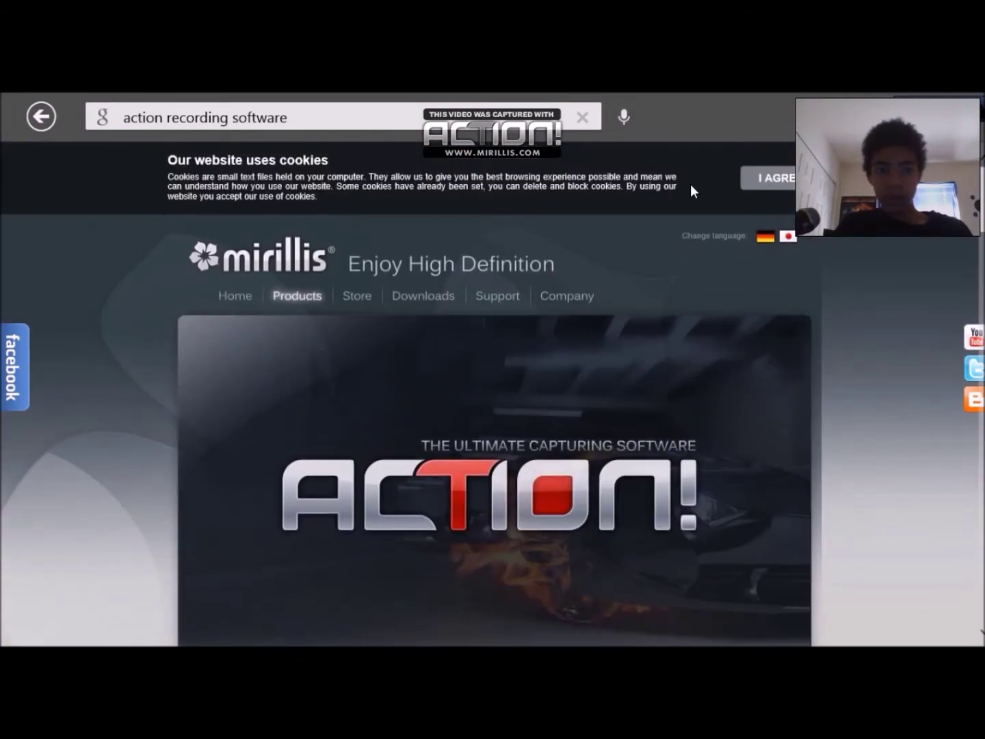
{"action": "scroll", "coordinate": [663, 338], "scroll_direction": "down", "scroll_amount": 4}
{"action": "scroll", "coordinate": [445, 274], "scroll_direction": "down", "scroll_amount": 3}
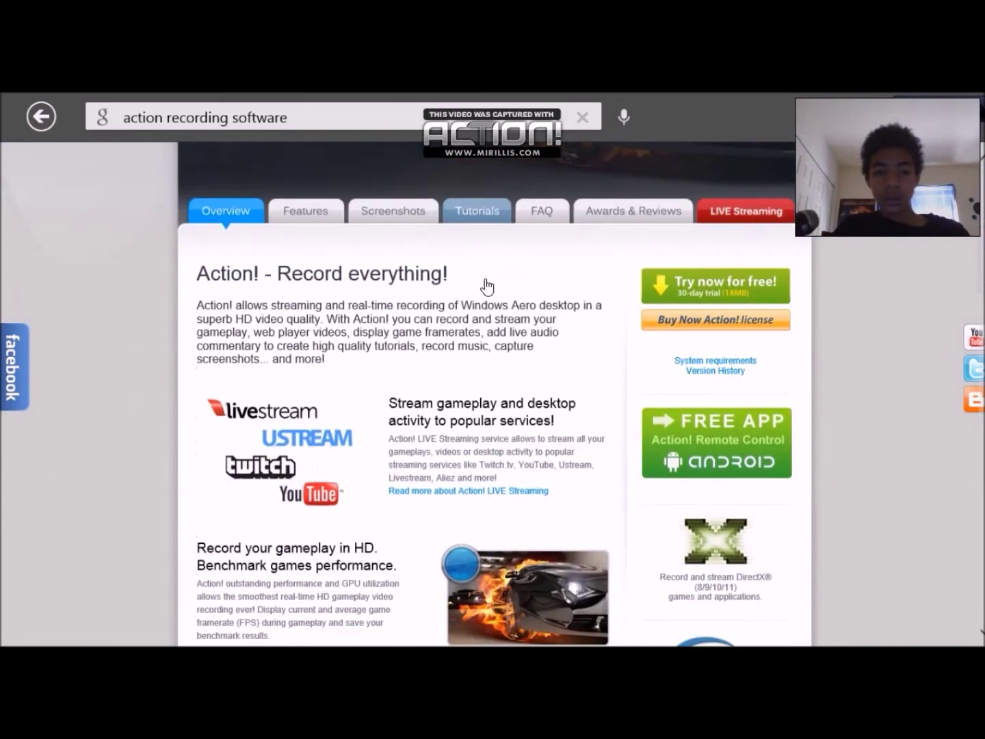
{"action": "scroll", "coordinate": [595, 321], "scroll_direction": "up", "scroll_amount": 1}
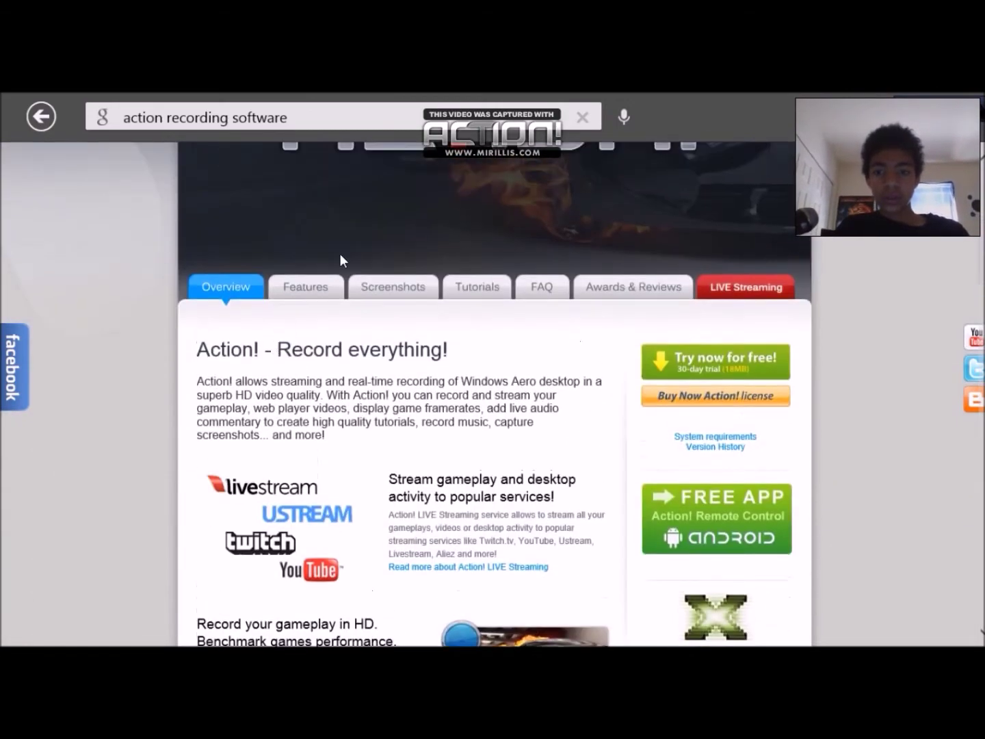
{"action": "scroll", "coordinate": [347, 348], "scroll_direction": "up", "scroll_amount": 6}
{"action": "scroll", "coordinate": [348, 348], "scroll_direction": "down", "scroll_amount": 6}
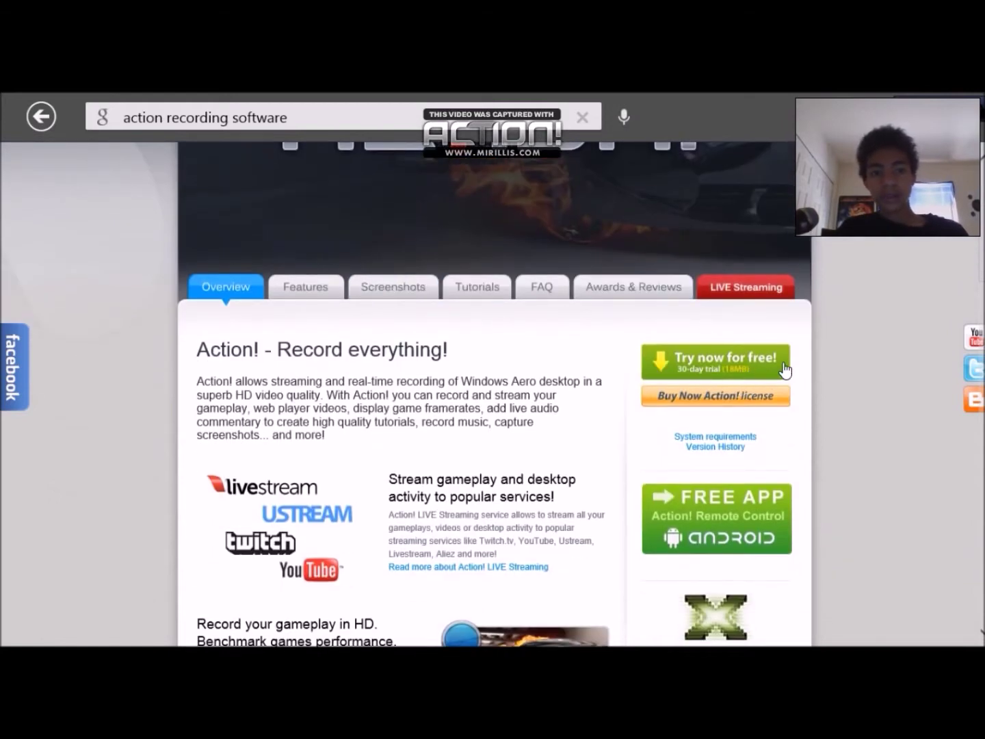
{"action": "scroll", "coordinate": [687, 363], "scroll_direction": "up", "scroll_amount": 2}
{"action": "scroll", "coordinate": [687, 362], "scroll_direction": "up", "scroll_amount": 3}
- Open the Mirillis Downloads page and scroll through the product list
{"action": "left_click", "coordinate": [405, 229]}
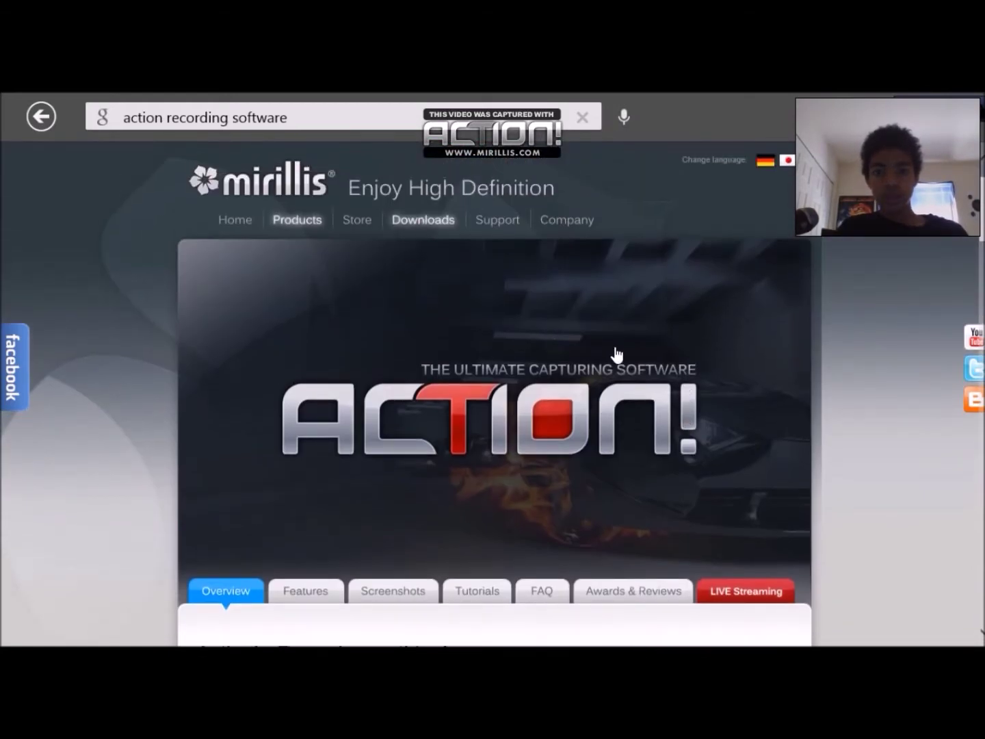
{"action": "scroll", "coordinate": [233, 386], "scroll_direction": "down", "scroll_amount": 3}
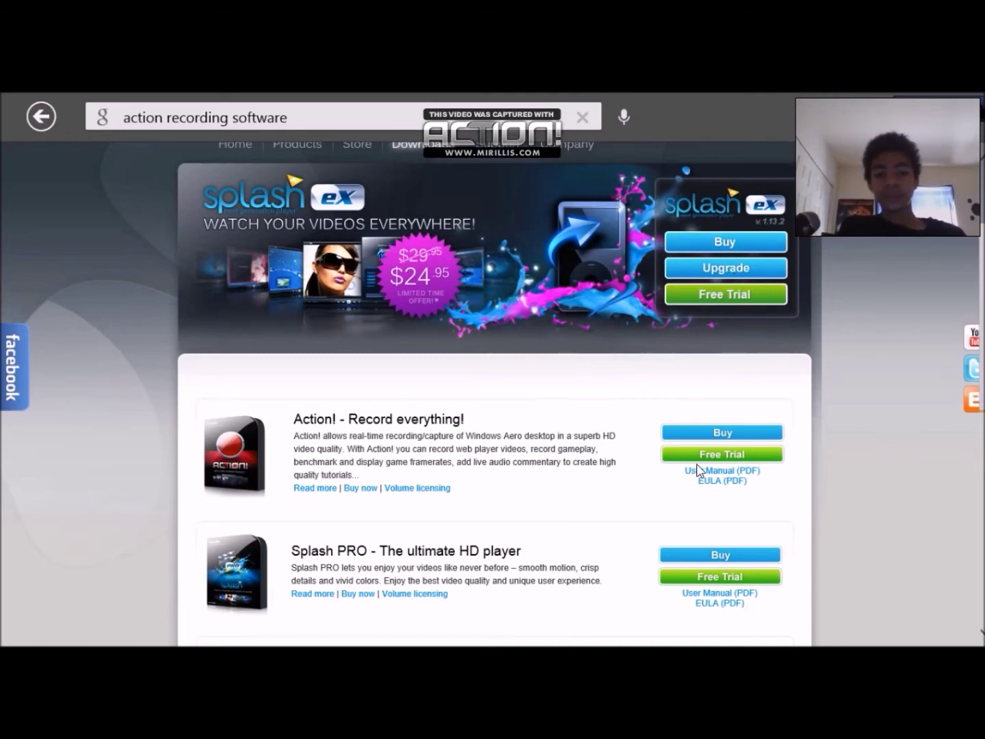
{"action": "scroll", "coordinate": [543, 486], "scroll_direction": "down", "scroll_amount": 3}
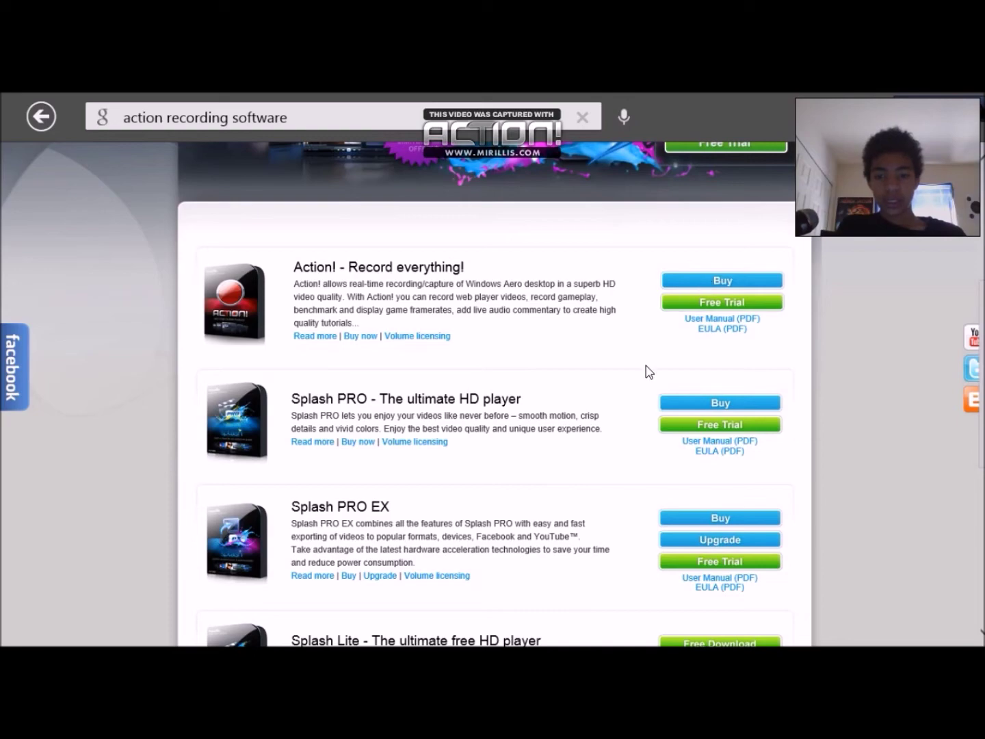
{"action": "scroll", "coordinate": [501, 462], "scroll_direction": "down", "scroll_amount": 6}
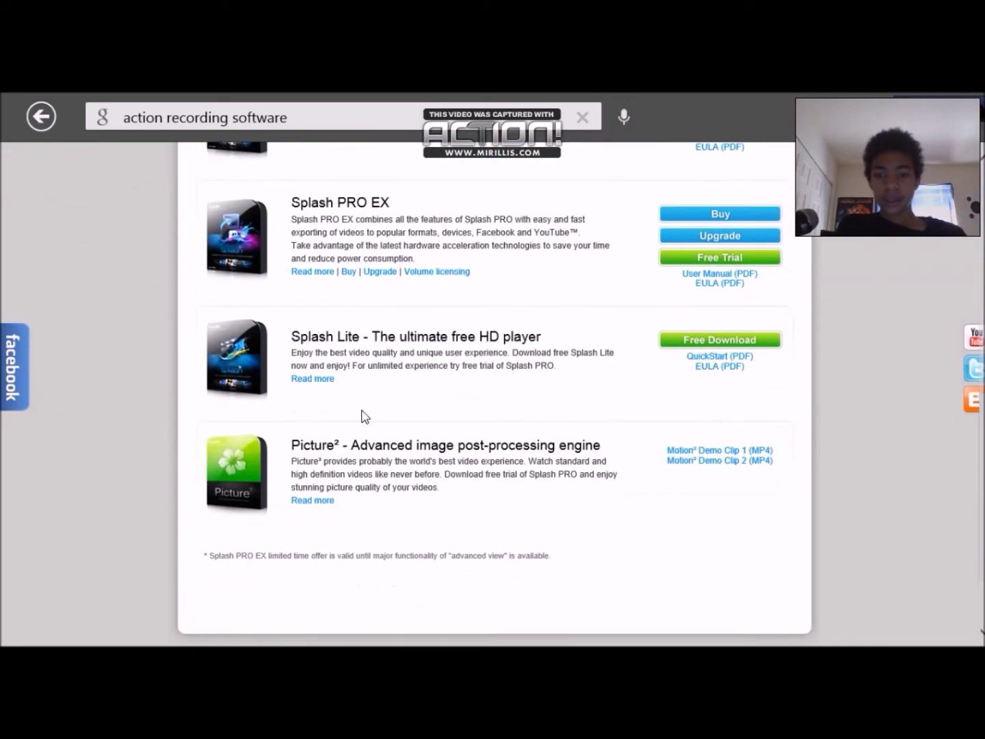
{"action": "scroll", "coordinate": [537, 268], "scroll_direction": "up", "scroll_amount": 10}
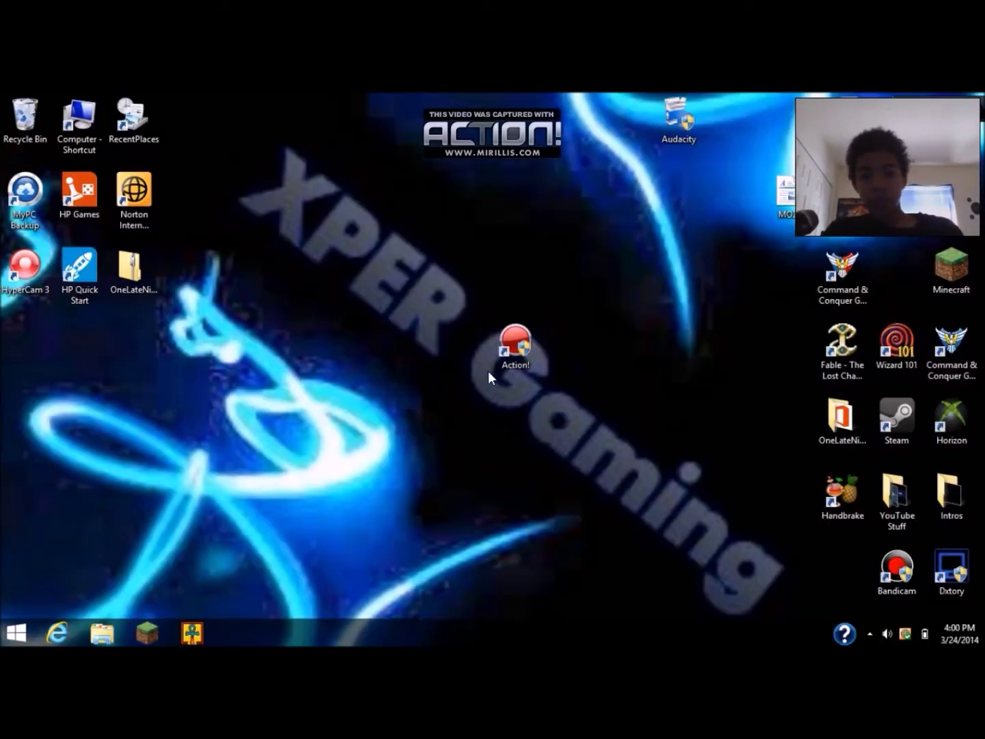
- Restore the running Action! recorder from its notification-area icon and reposition its window
{"action": "left_click_drag", "start_coordinate": [497, 357], "coordinate": [443, 357]}
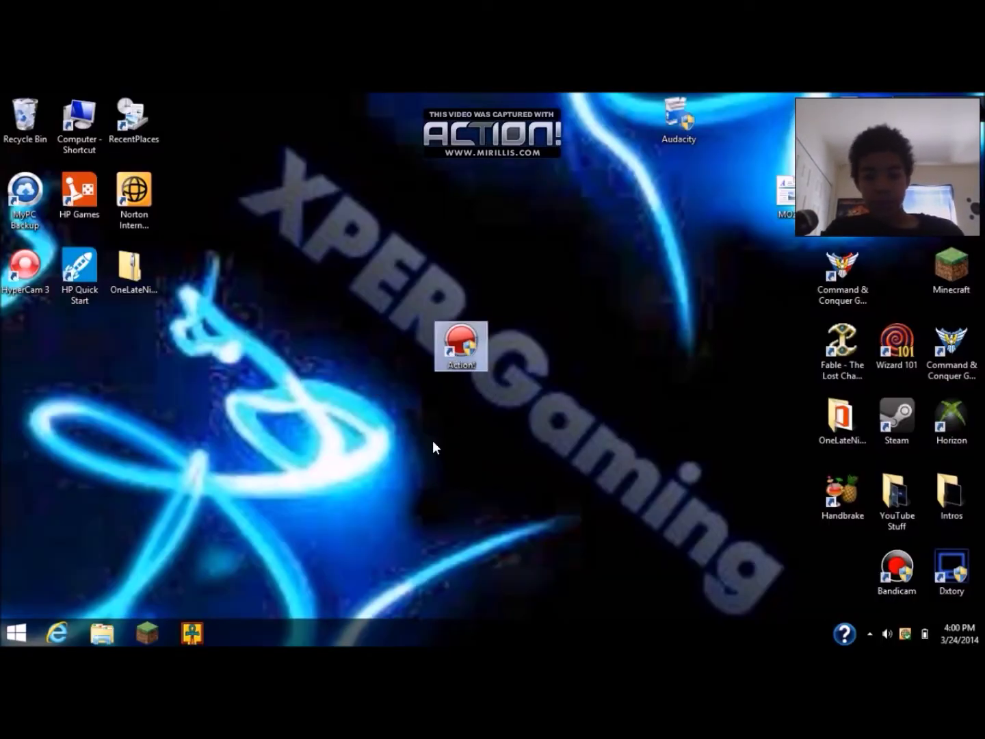
{"action": "left_click", "coordinate": [871, 631]}
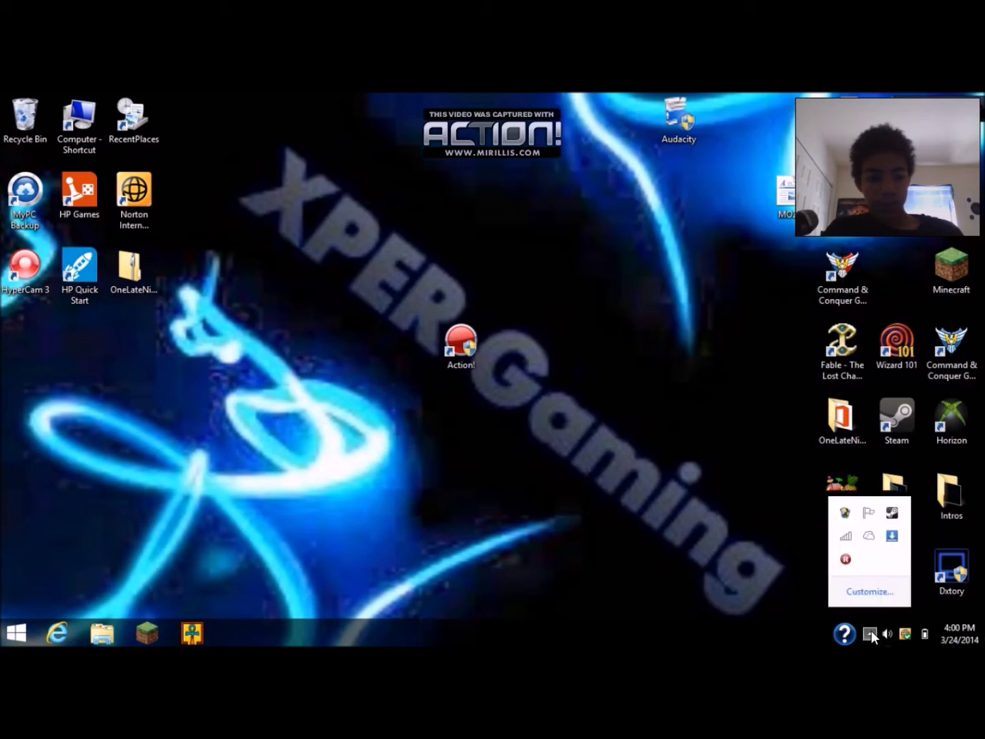
{"action": "right_click", "coordinate": [845, 558]}
{"action": "left_click", "coordinate": [868, 570]}
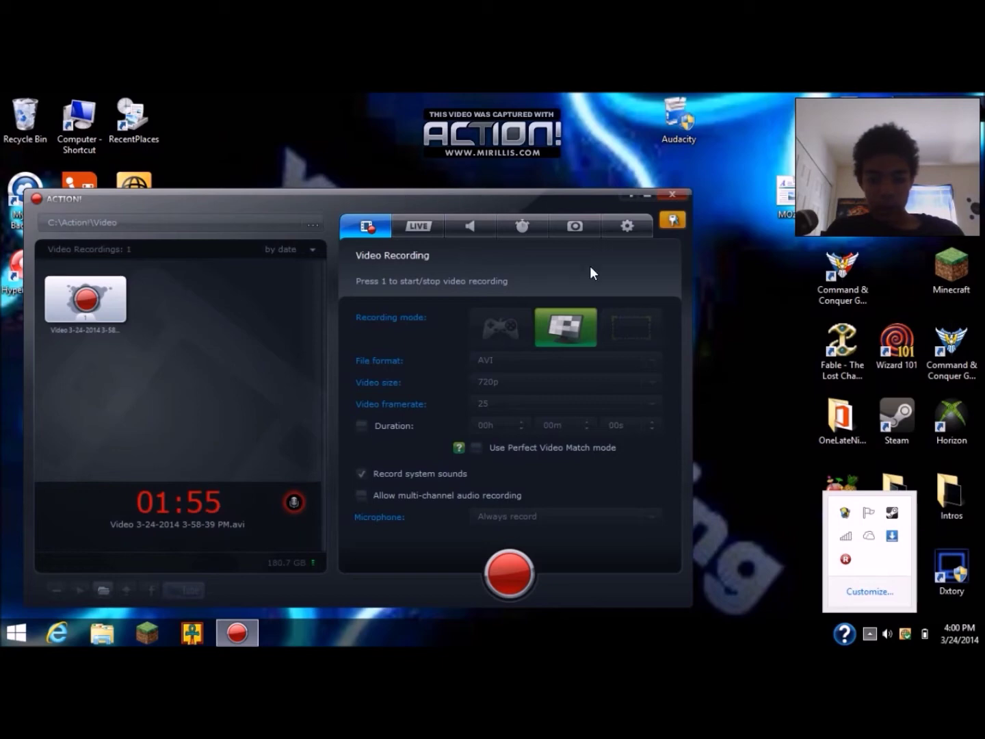
{"action": "left_click", "coordinate": [747, 393]}
{"action": "left_click_drag", "start_coordinate": [511, 201], "coordinate": [634, 180]}
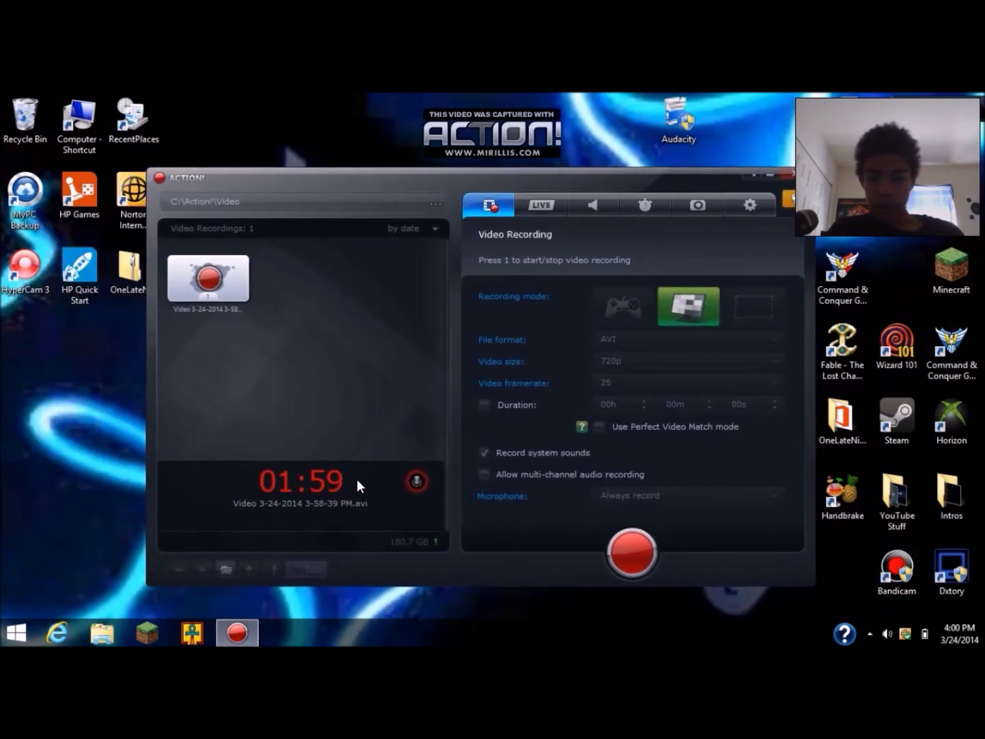
{"action": "left_click_drag", "start_coordinate": [533, 181], "coordinate": [497, 145]}
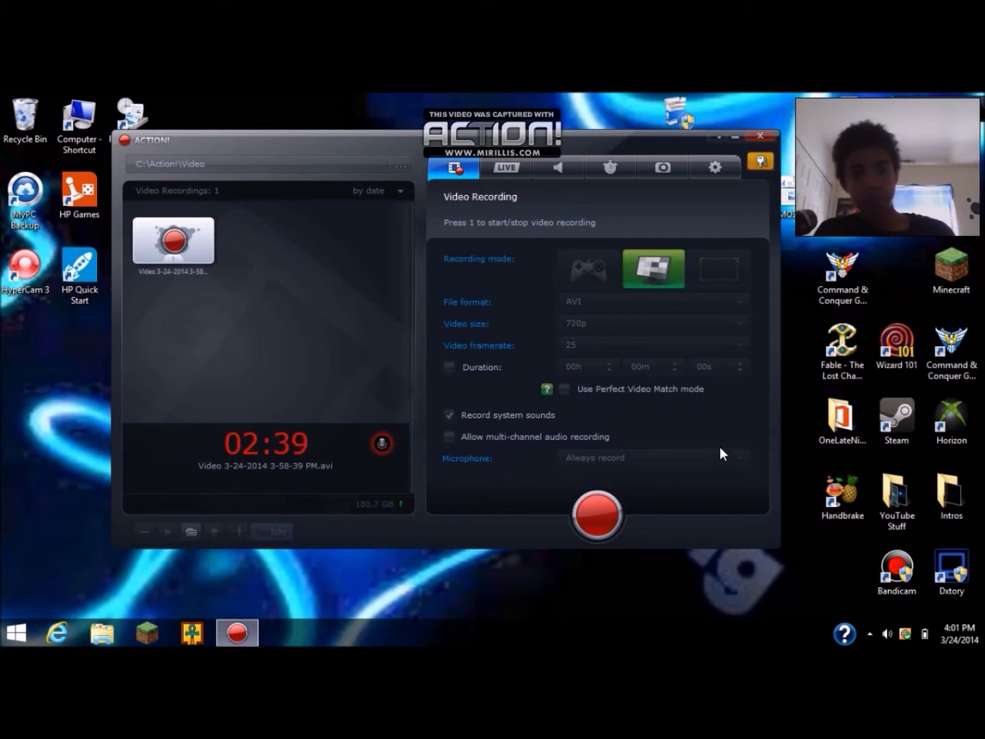
- Review the LIVE streaming tab's info and broadcast sub-tabs
{"action": "left_click", "coordinate": [504, 167]}
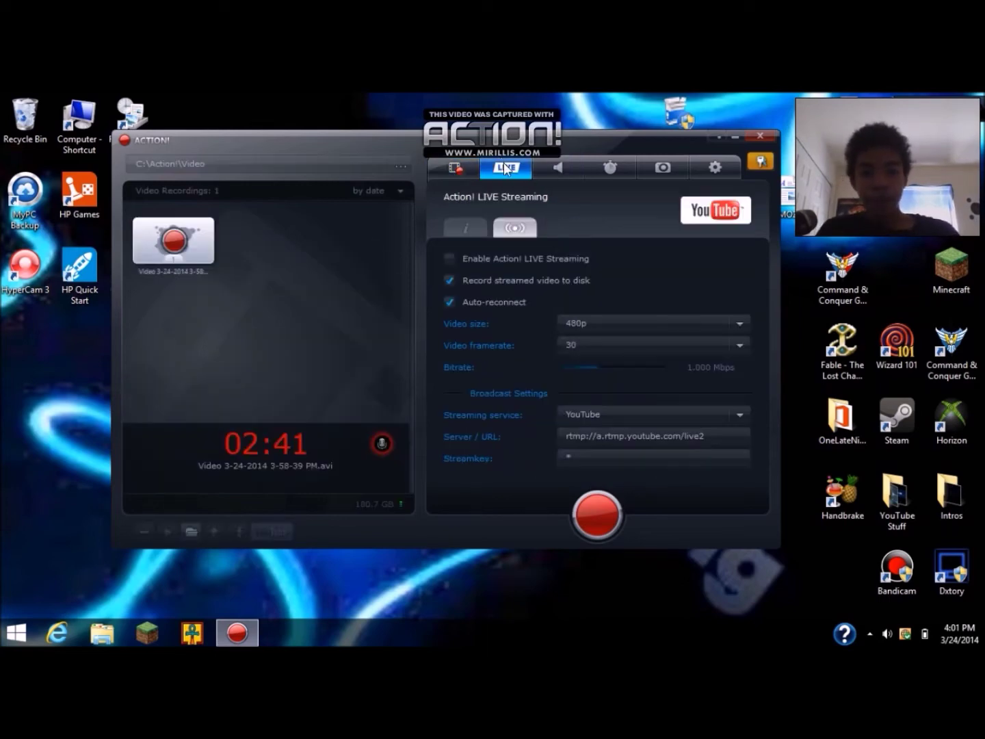
{"action": "left_click", "coordinate": [479, 225]}
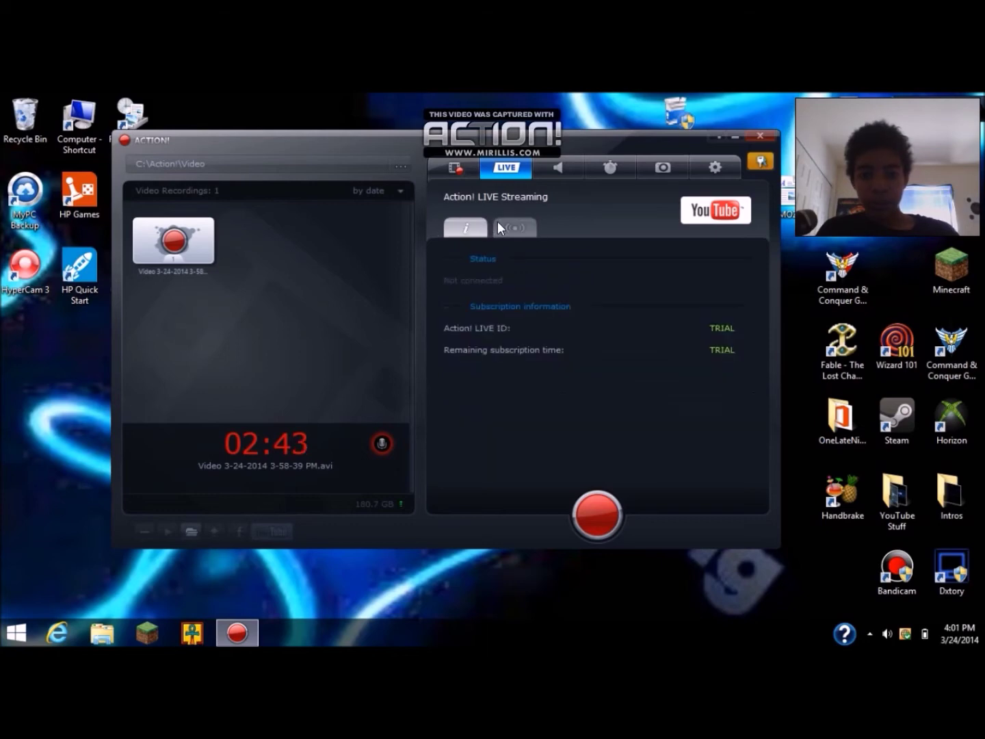
{"action": "left_click", "coordinate": [498, 222]}
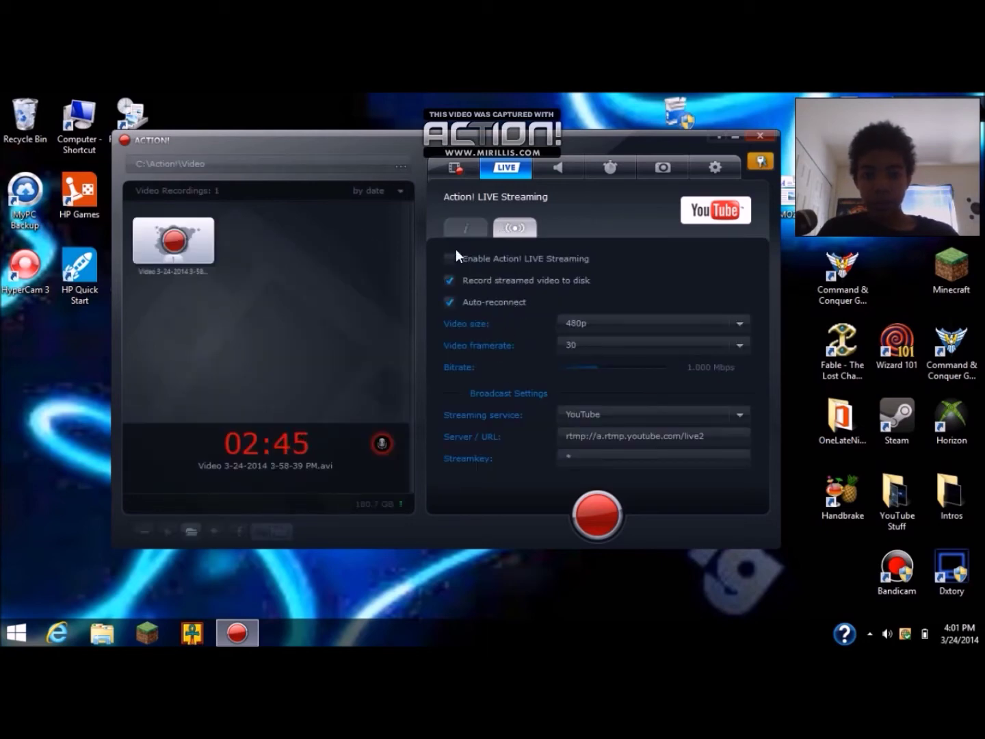
- Open the Audio Recording tab and keep WAV as the output format
{"action": "left_click", "coordinate": [545, 173]}
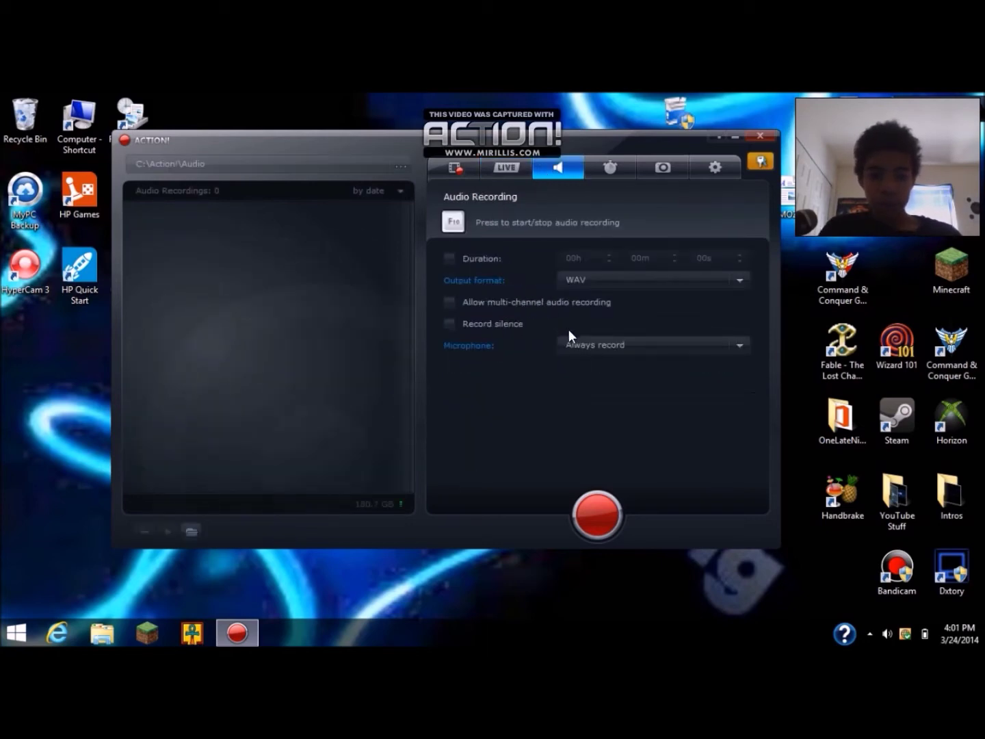
{"action": "left_click", "coordinate": [585, 277]}
{"action": "left_click", "coordinate": [601, 296]}
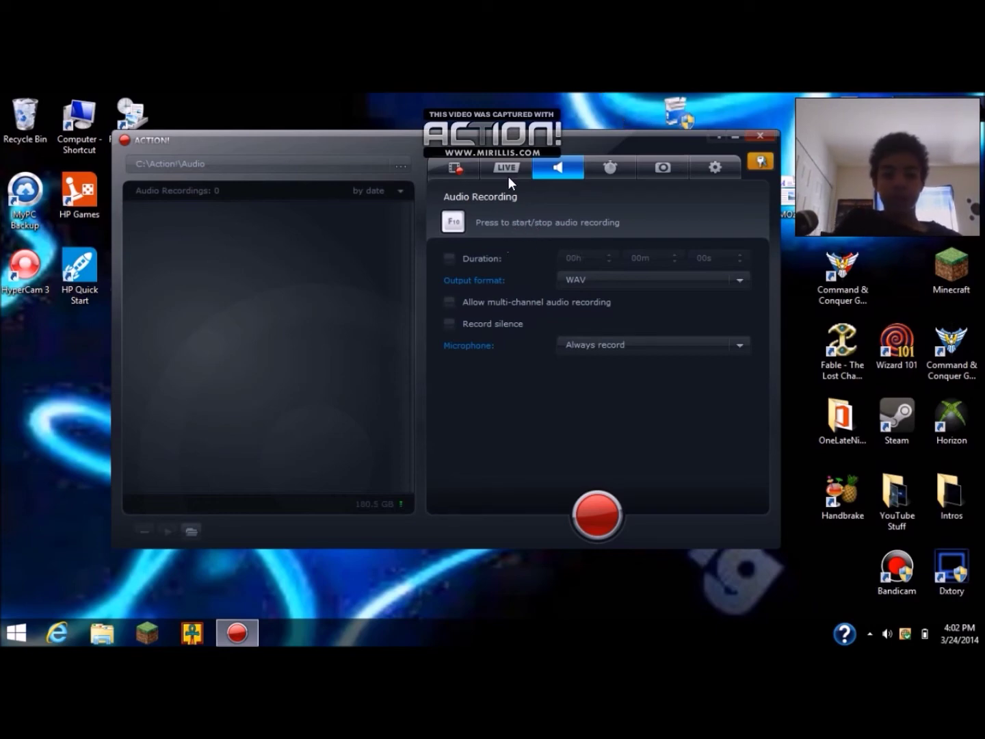
- View the benchmarking panel, then open screenshot capture options and keep PNG format
{"action": "left_click", "coordinate": [628, 163]}
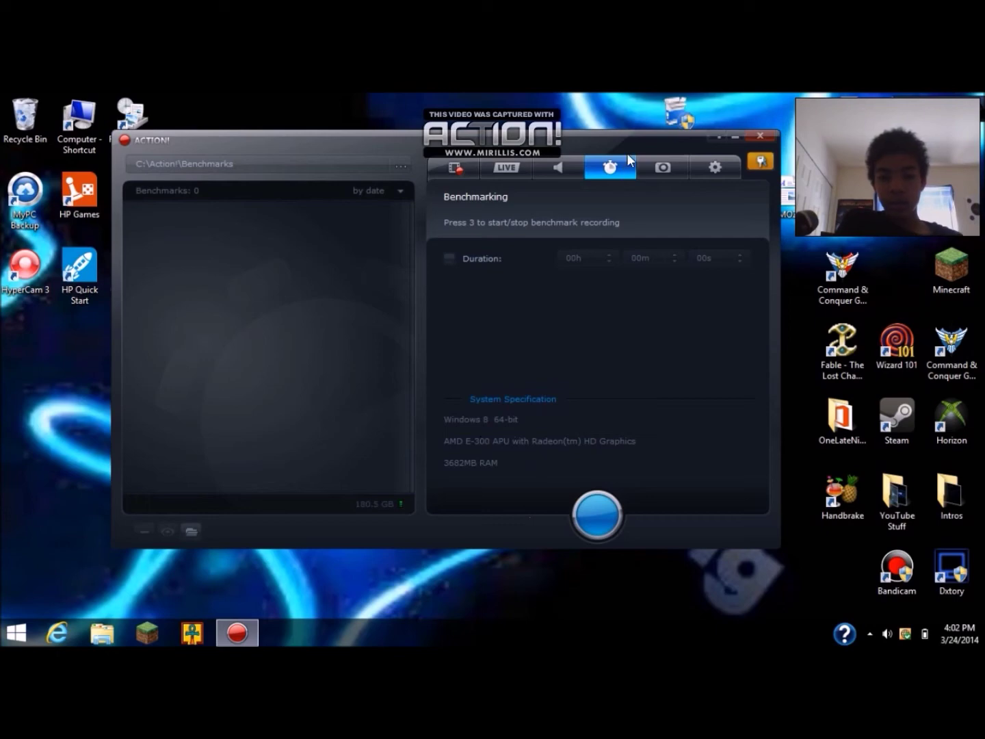
{"action": "left_click", "coordinate": [661, 166]}
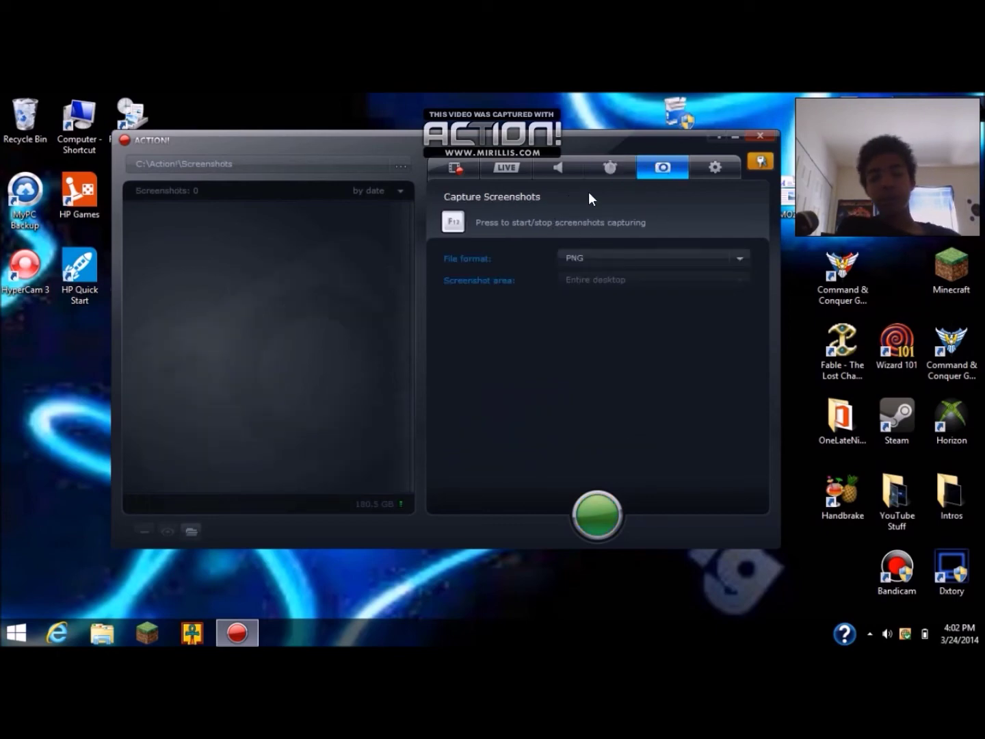
{"action": "left_click", "coordinate": [625, 263]}
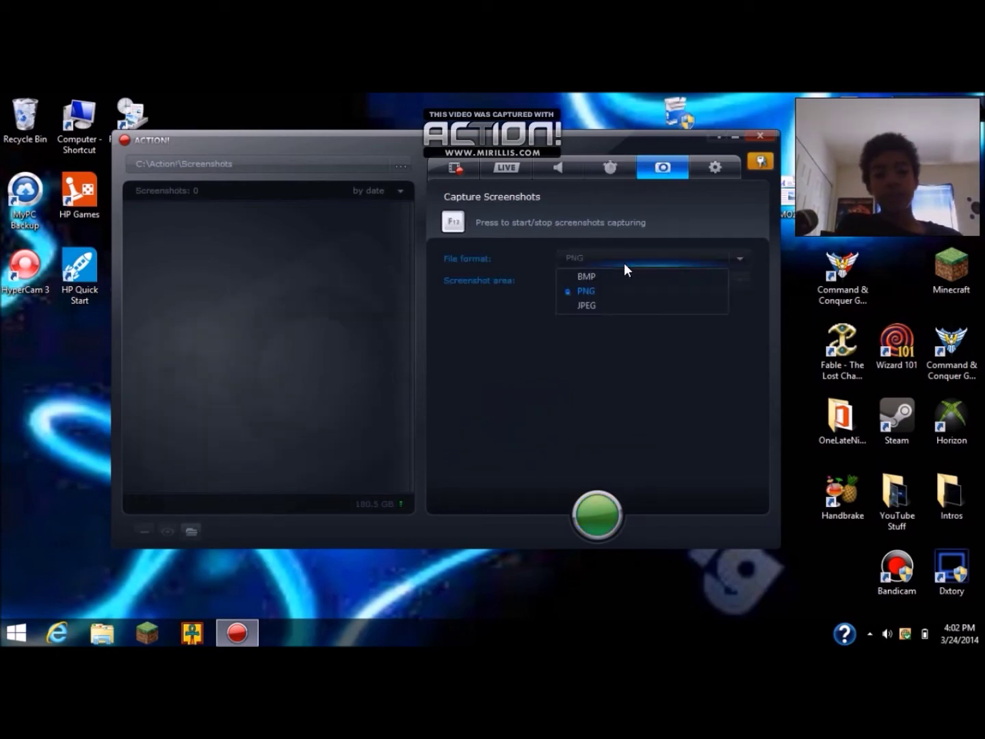
{"action": "left_click", "coordinate": [597, 291]}
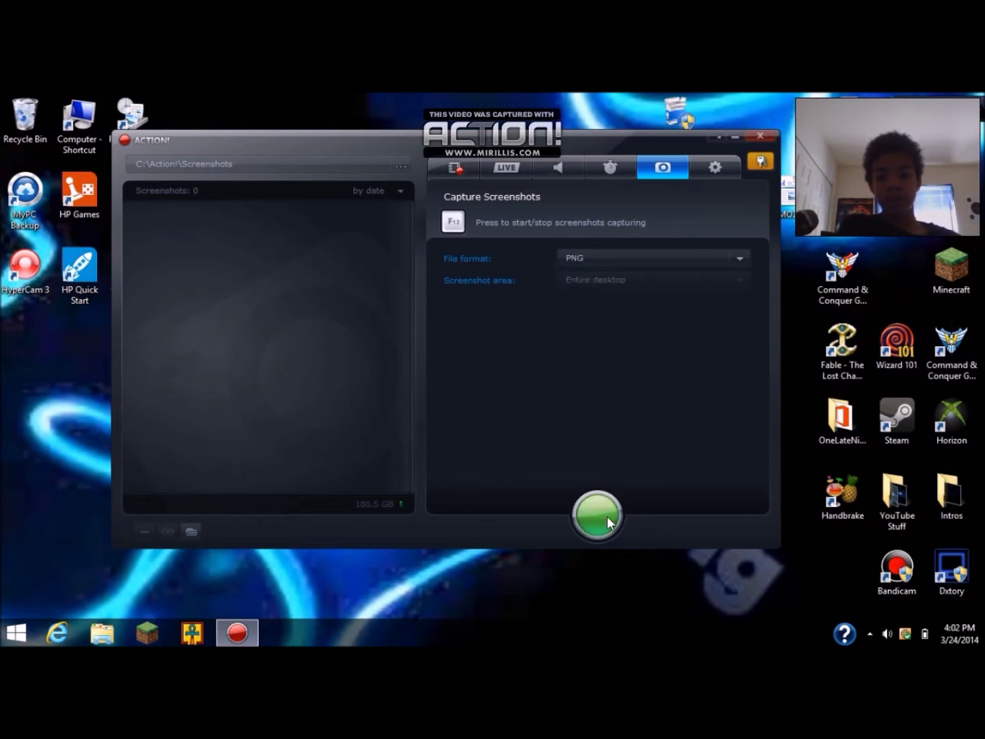
- Open Action!'s General Settings page from the gear tab
{"action": "left_click", "coordinate": [712, 170]}
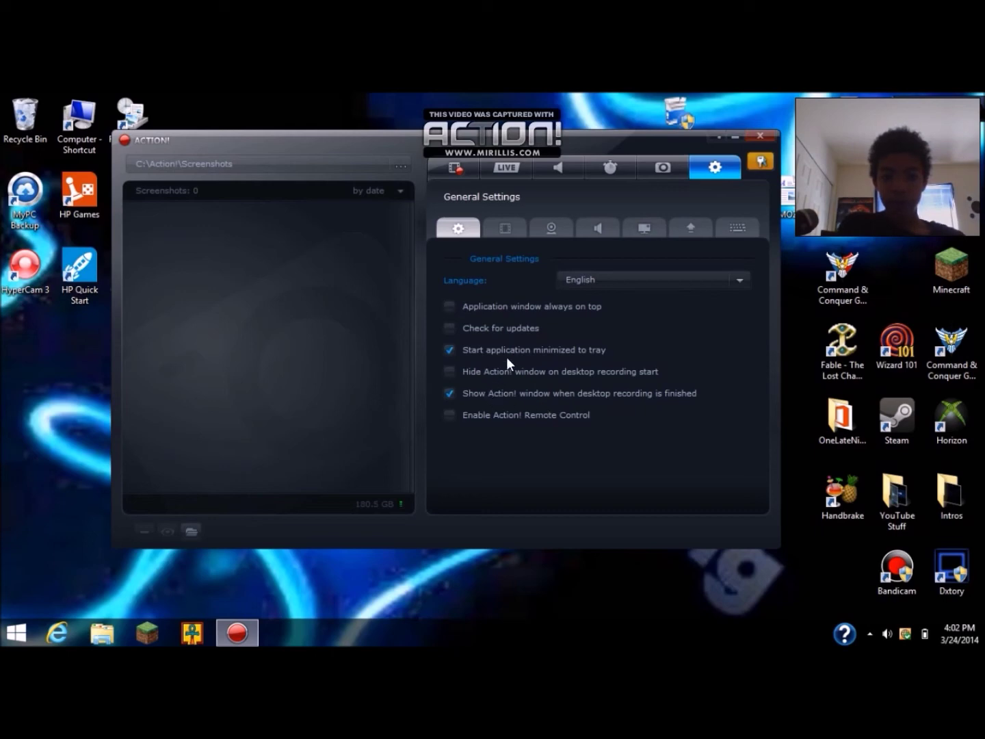
- Open Video Recording Settings, keep Normal quality, and try the visualize mouse clicks option
{"action": "left_click", "coordinate": [511, 223]}
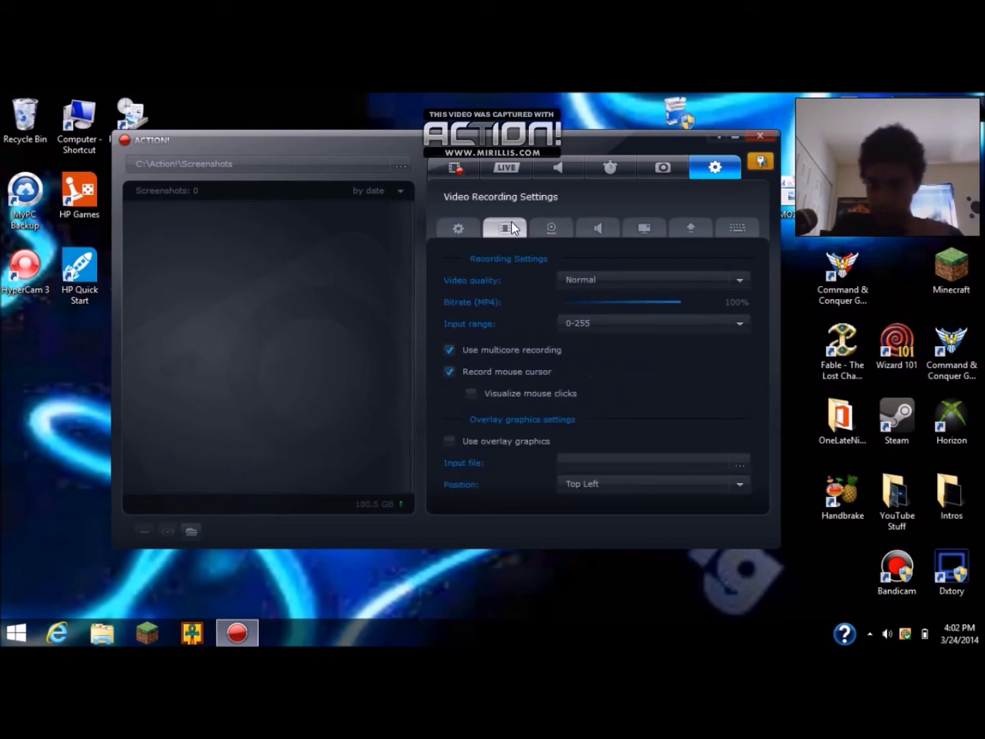
{"action": "left_click", "coordinate": [588, 274]}
{"action": "left_click", "coordinate": [598, 313]}
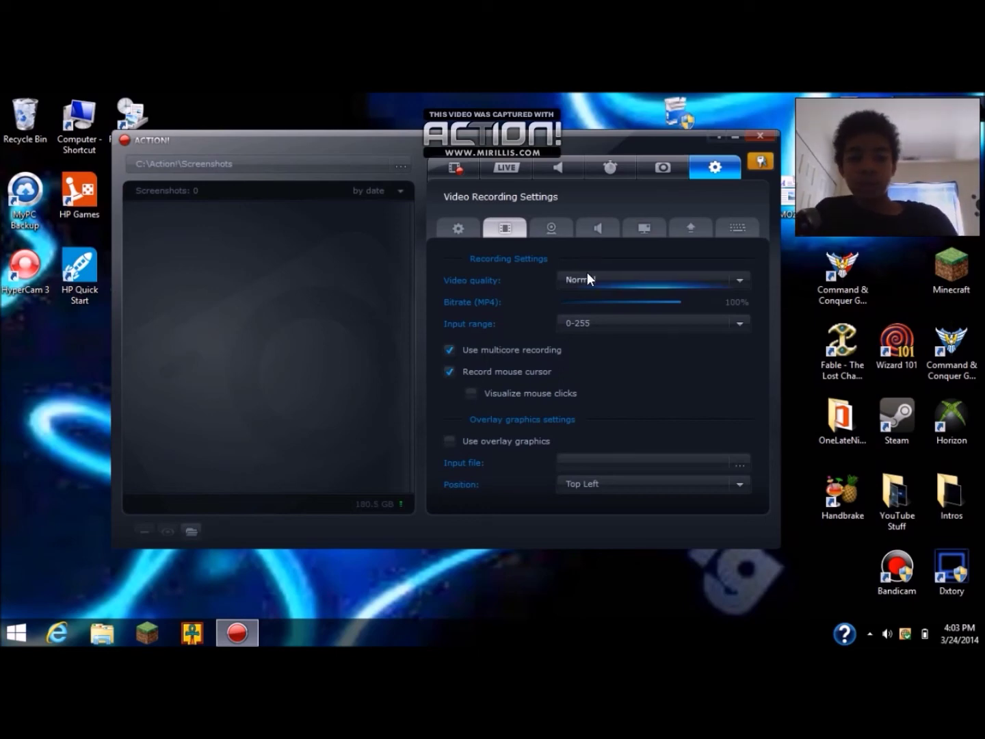
{"action": "left_click", "coordinate": [588, 279]}
{"action": "left_click", "coordinate": [606, 312]}
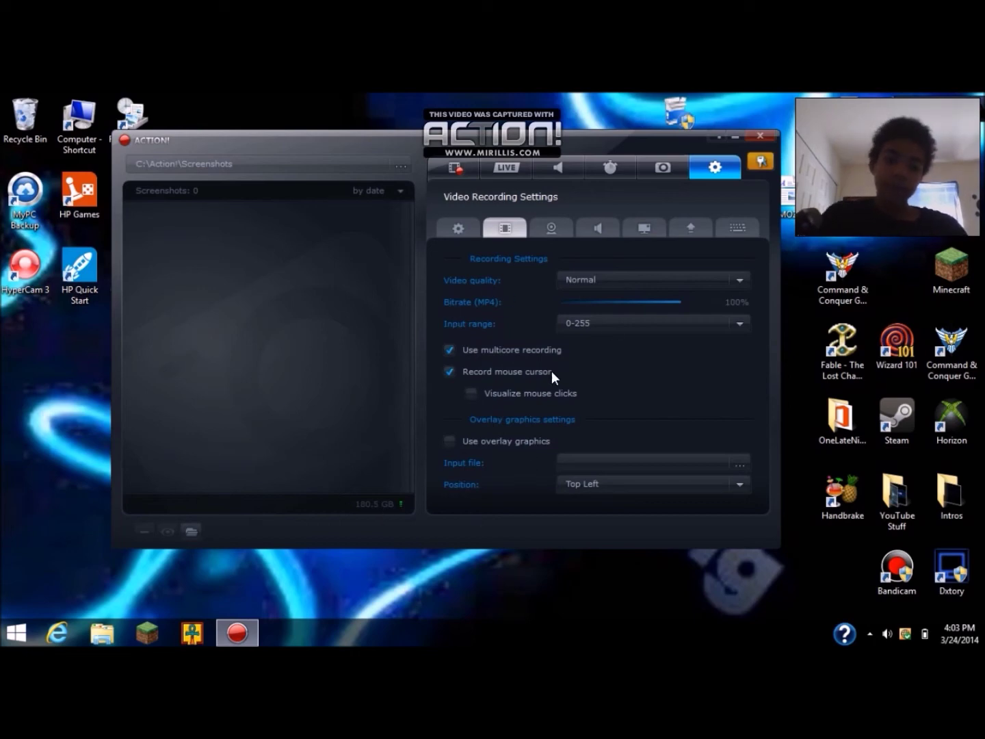
{"action": "left_click", "coordinate": [467, 389]}
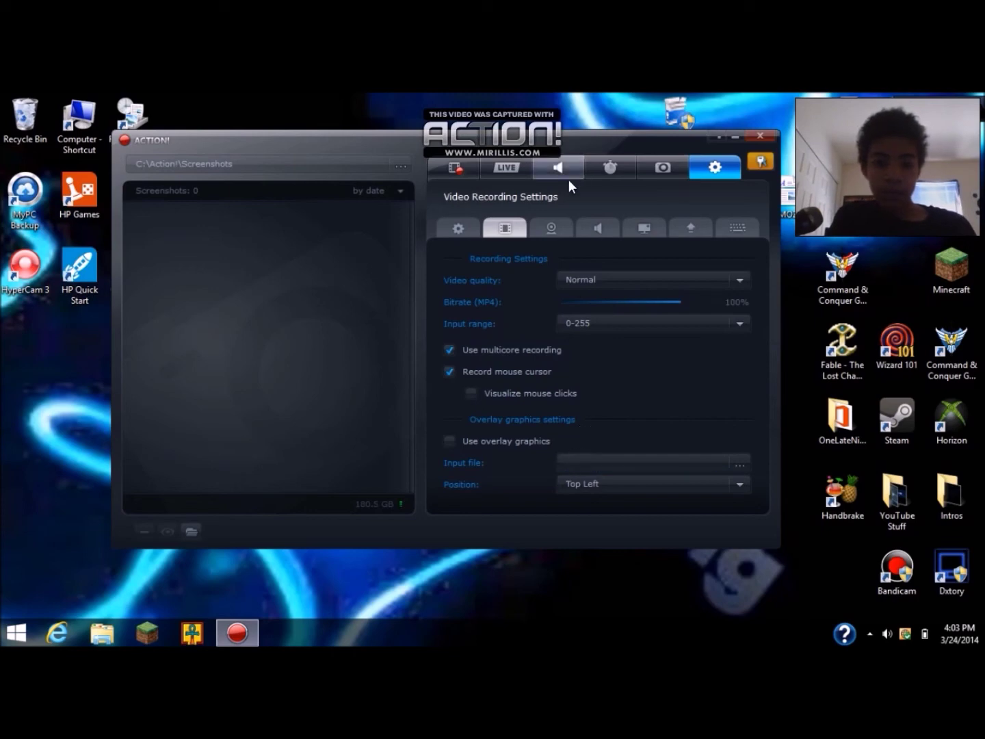
- Open Webcam Settings, keep Top Right position, and preview the 16:9 to 4:3 display format
{"action": "left_click", "coordinate": [538, 233]}
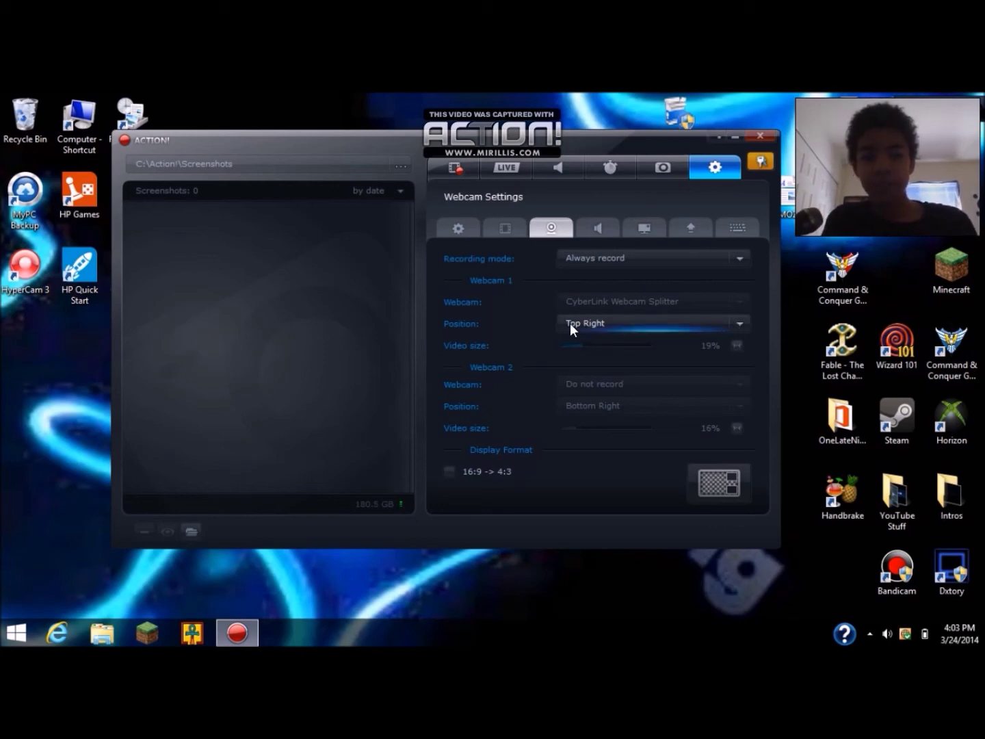
{"action": "left_click", "coordinate": [718, 329]}
{"action": "left_click", "coordinate": [615, 353]}
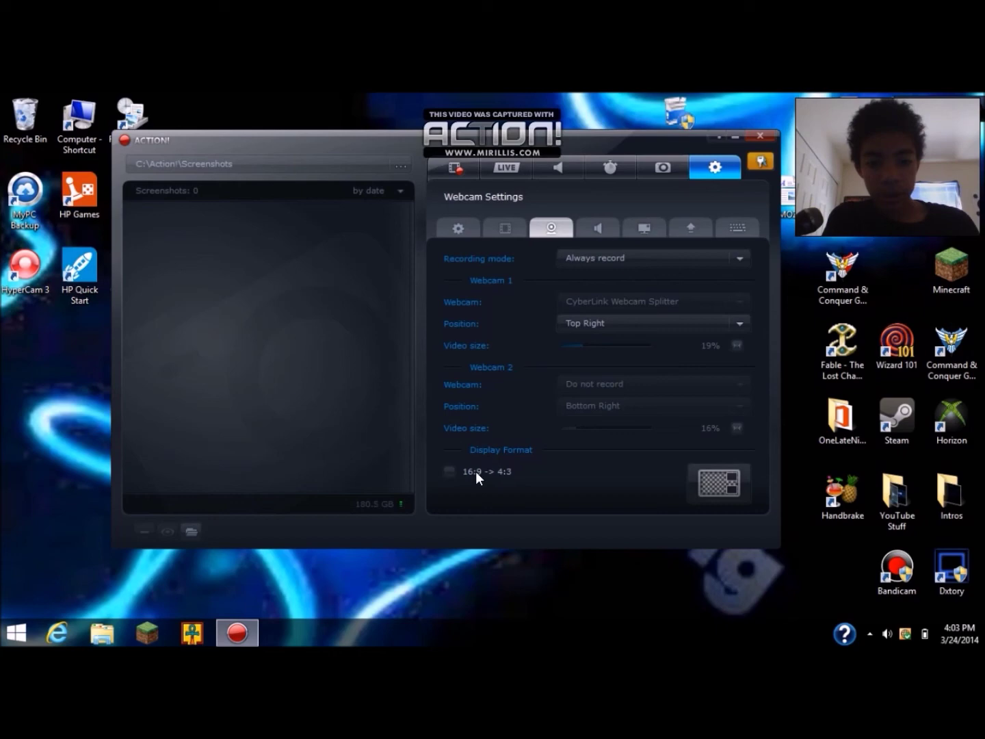
{"action": "left_click", "coordinate": [712, 485]}
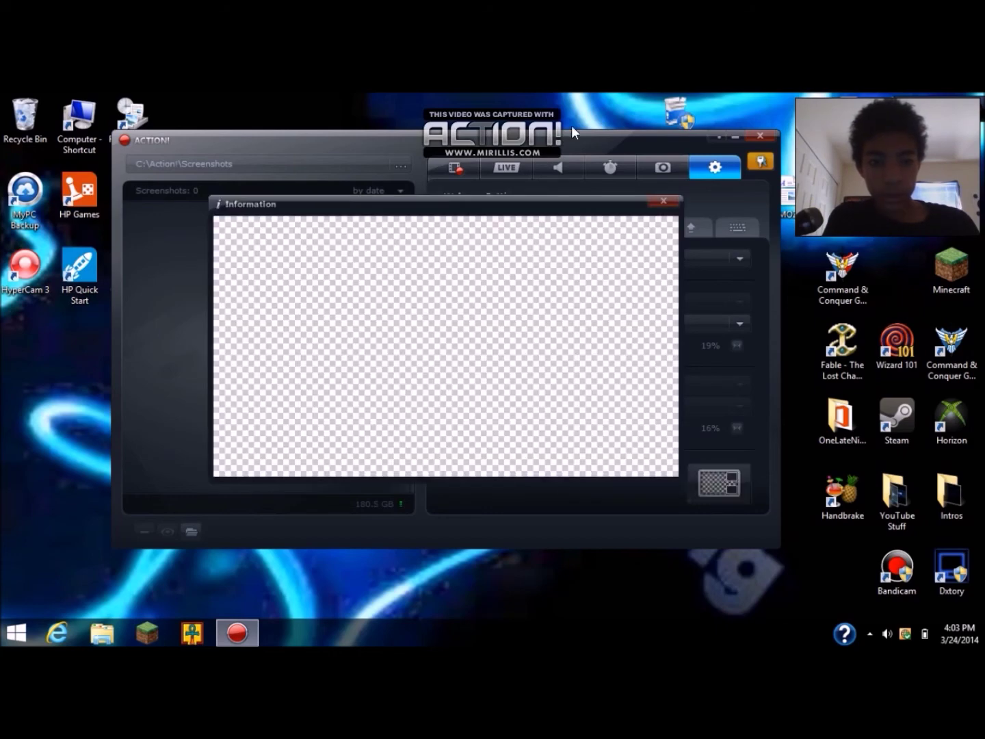
- Move the Information preview window aside and close it
{"action": "left_click_drag", "start_coordinate": [560, 200], "coordinate": [624, 213]}
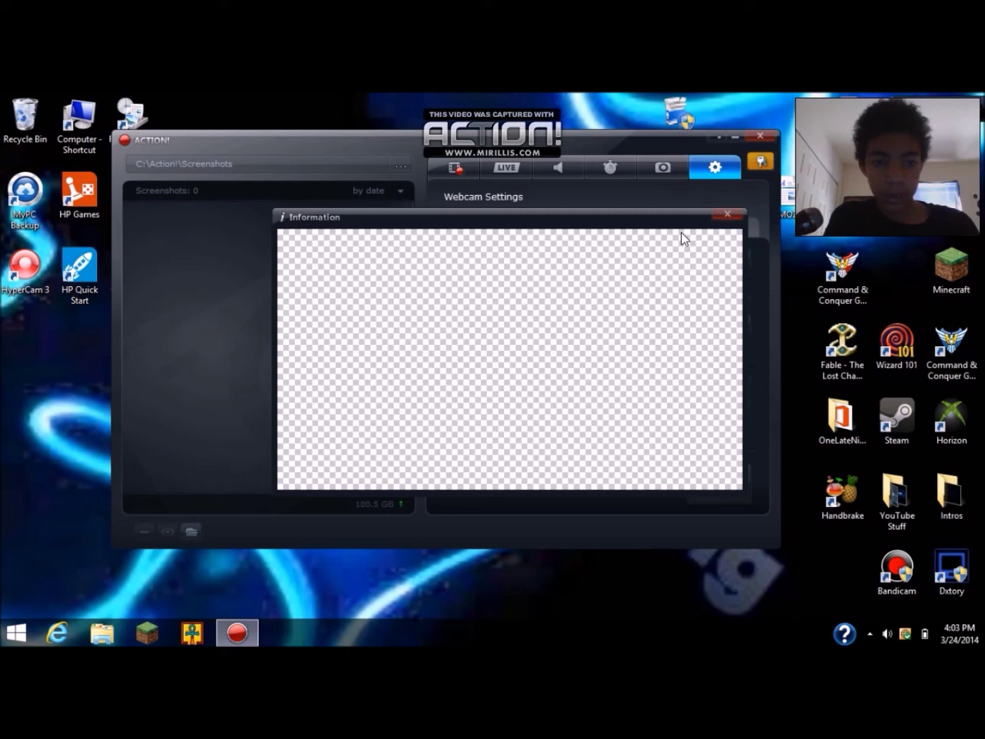
{"action": "left_click", "coordinate": [727, 214]}
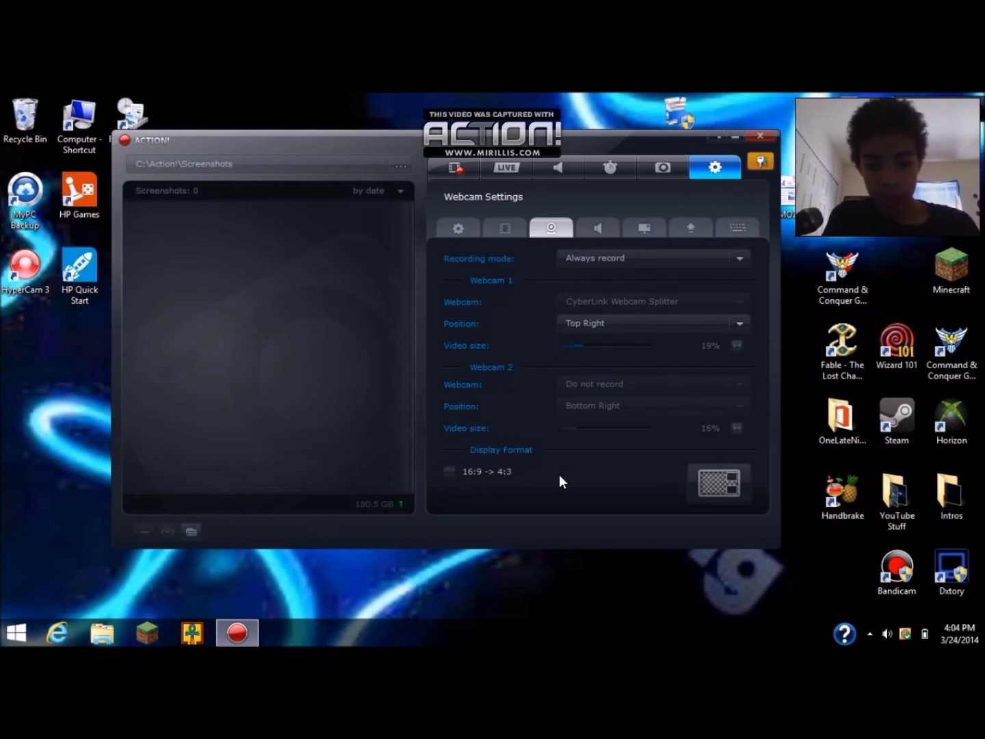
- Browse the Audio, HUD and Export pages, then check hotkeys: Record Video 1, Screenshots F12, Pause 2
{"action": "left_click", "coordinate": [587, 231]}
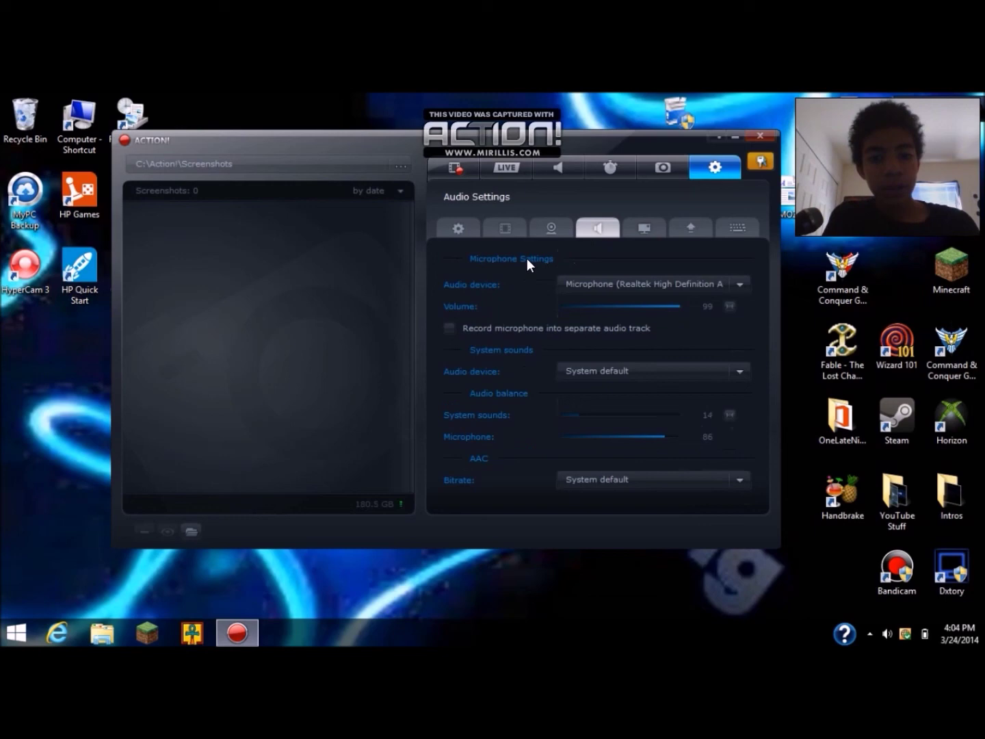
{"action": "left_click", "coordinate": [641, 227]}
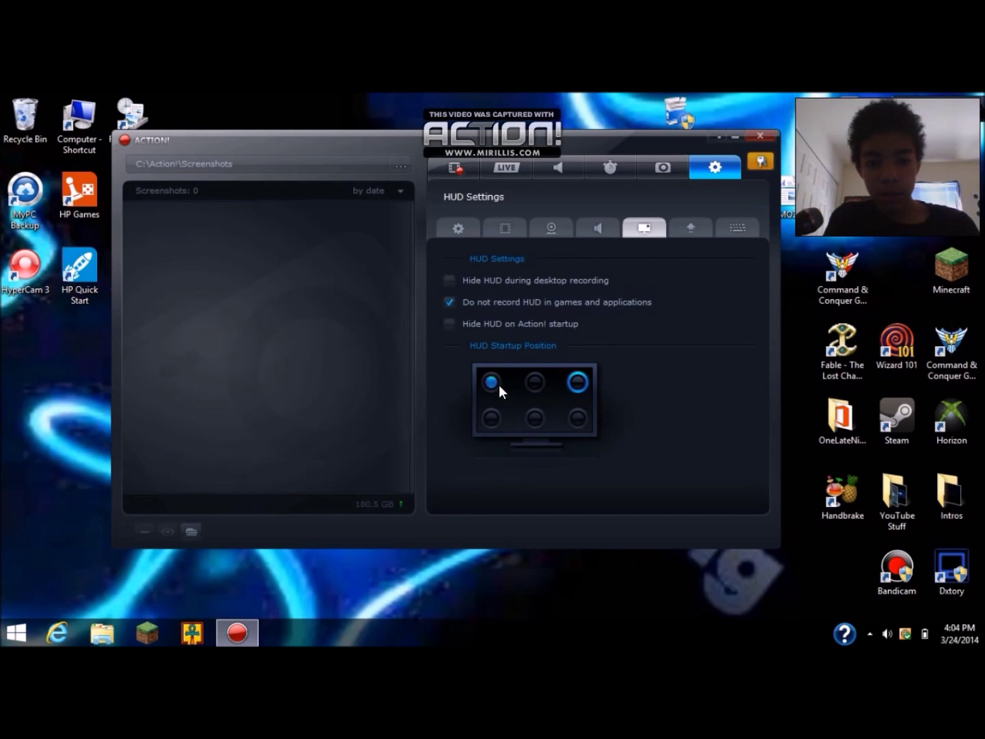
{"action": "left_click", "coordinate": [670, 231]}
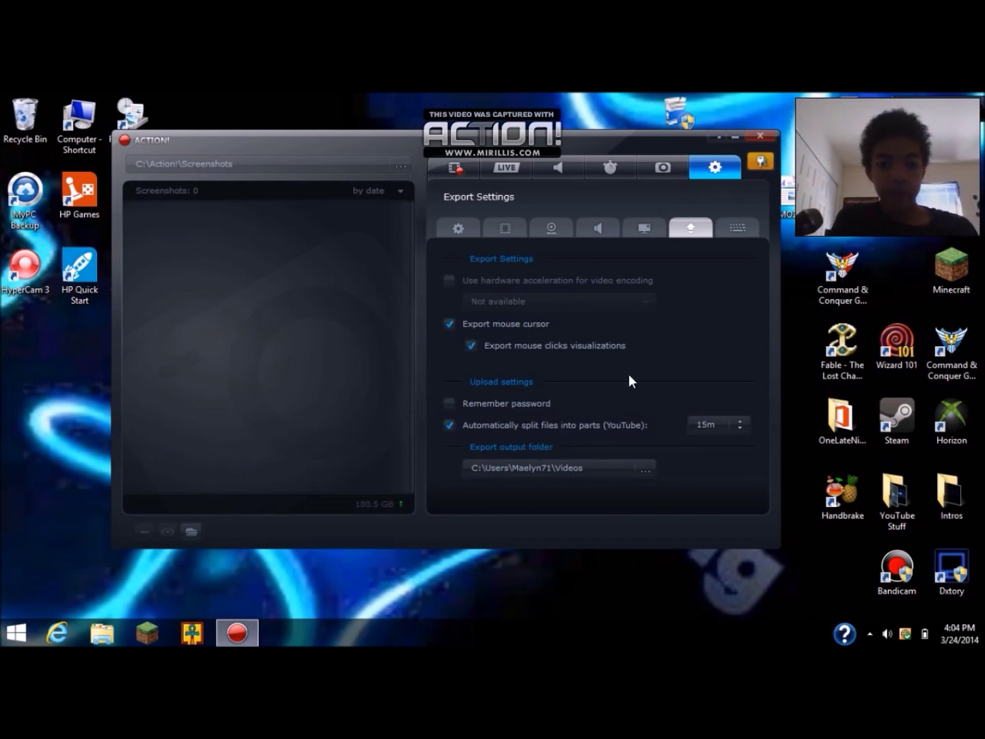
{"action": "left_click", "coordinate": [733, 229]}
{"action": "left_click", "coordinate": [676, 259]}
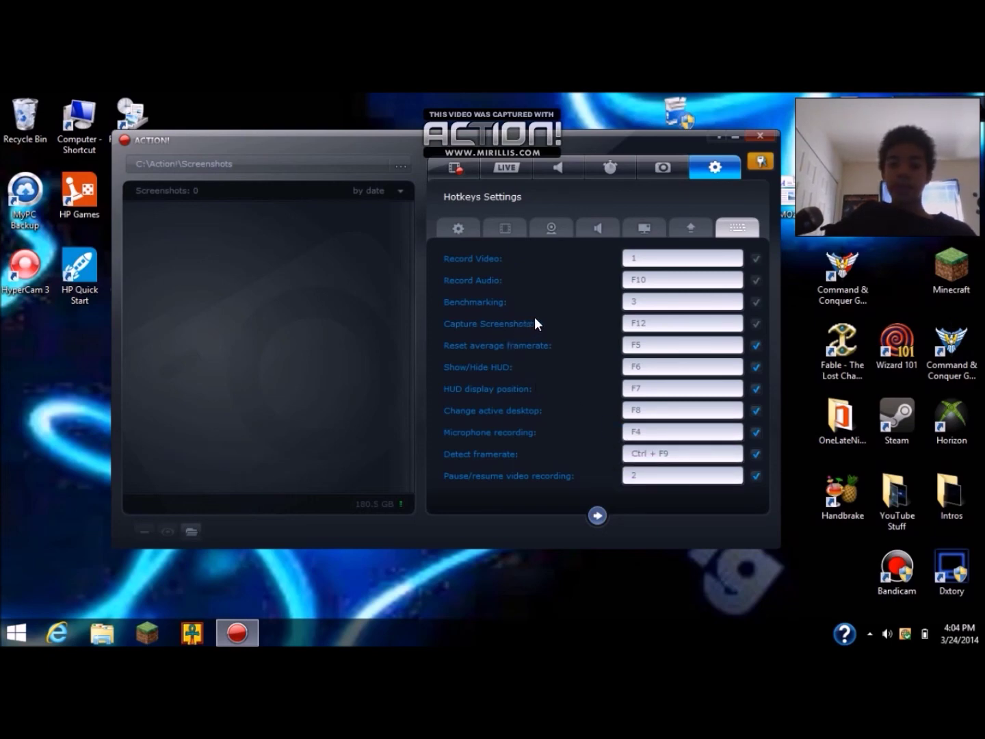
{"action": "left_click", "coordinate": [631, 324]}
{"action": "key", "text": "2"}
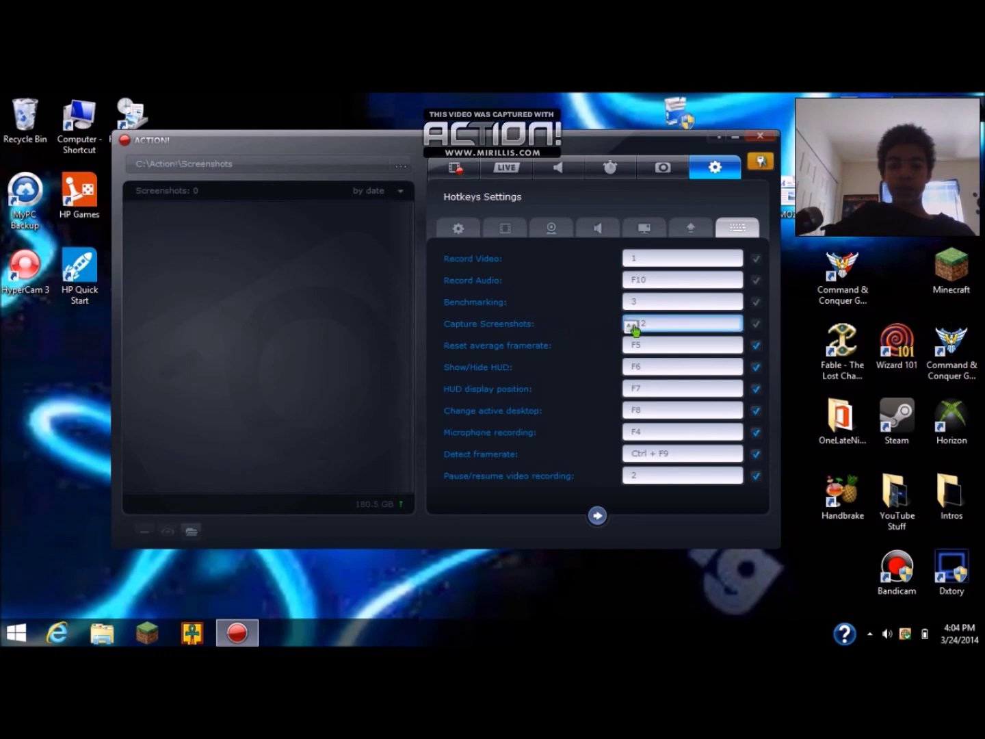
{"action": "key", "text": "F12"}
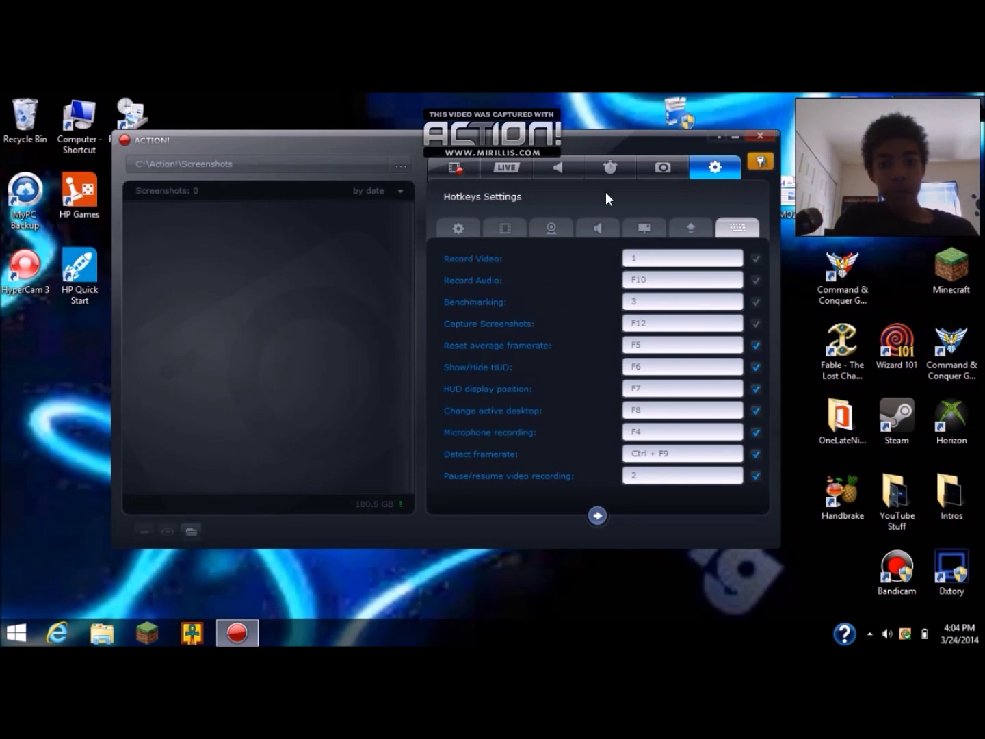
- Pass through the screenshot panel back to Video Recording, where the desktop recording shows 06:16
{"action": "left_click", "coordinate": [664, 167]}
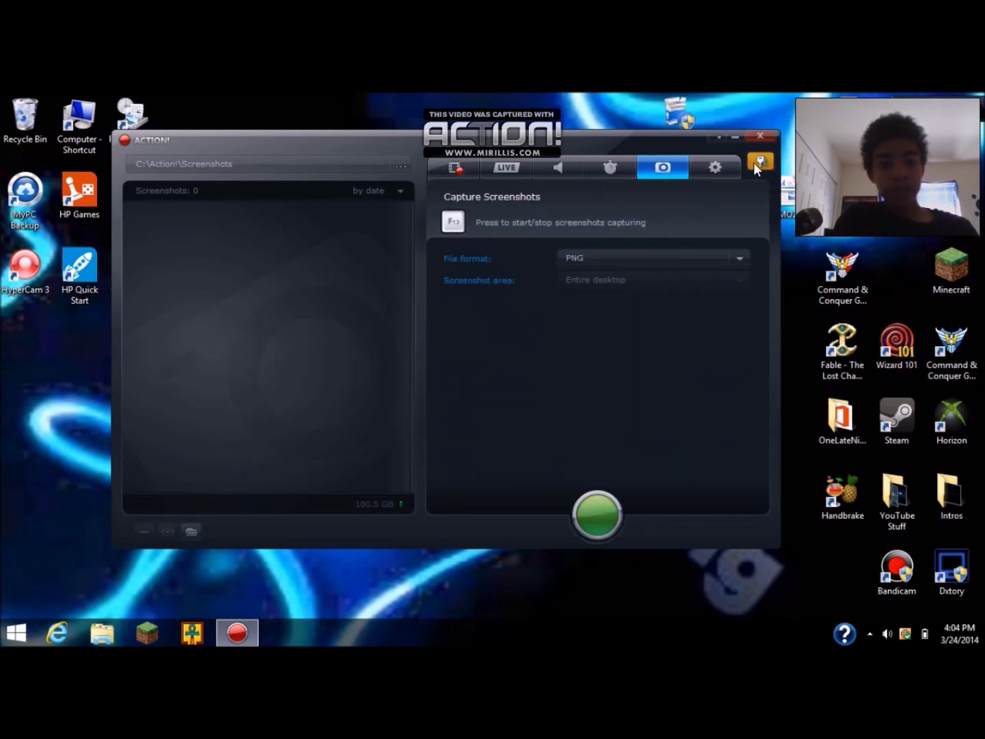
{"action": "left_click", "coordinate": [457, 167]}
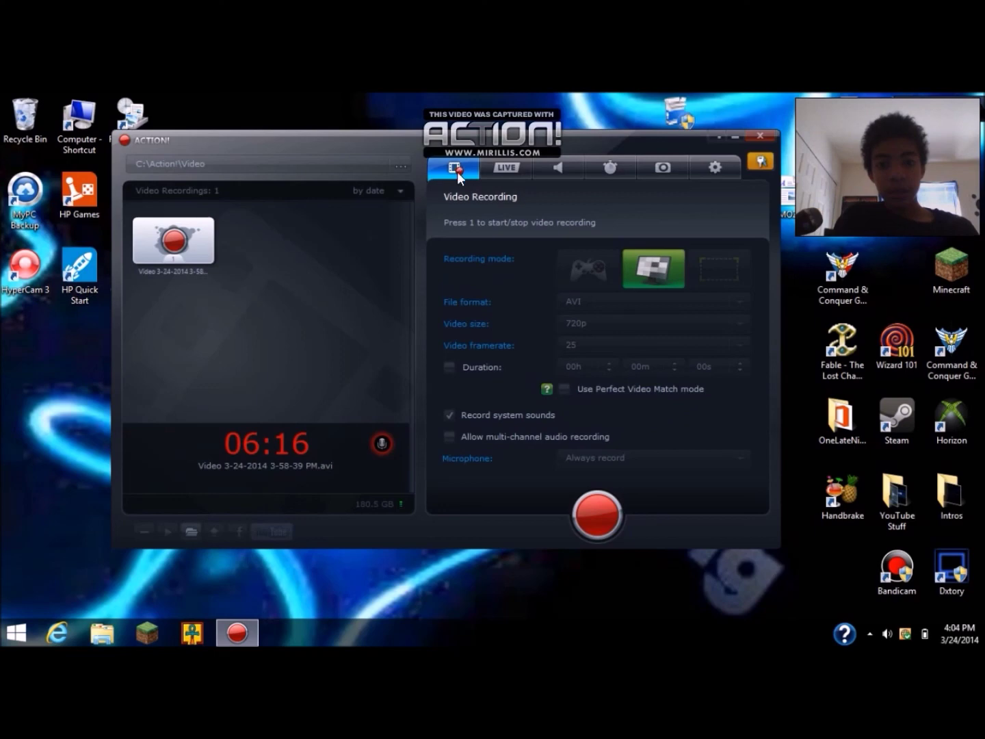